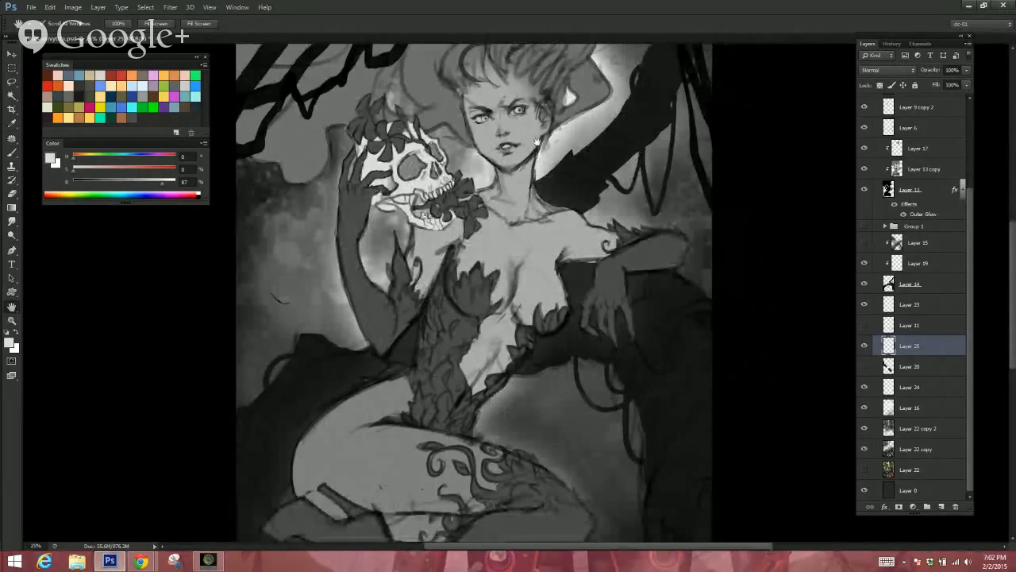
Step: Create a new document from the 1 in X 1 in preset at 300 pixels/inch with a white background
click(32, 8)
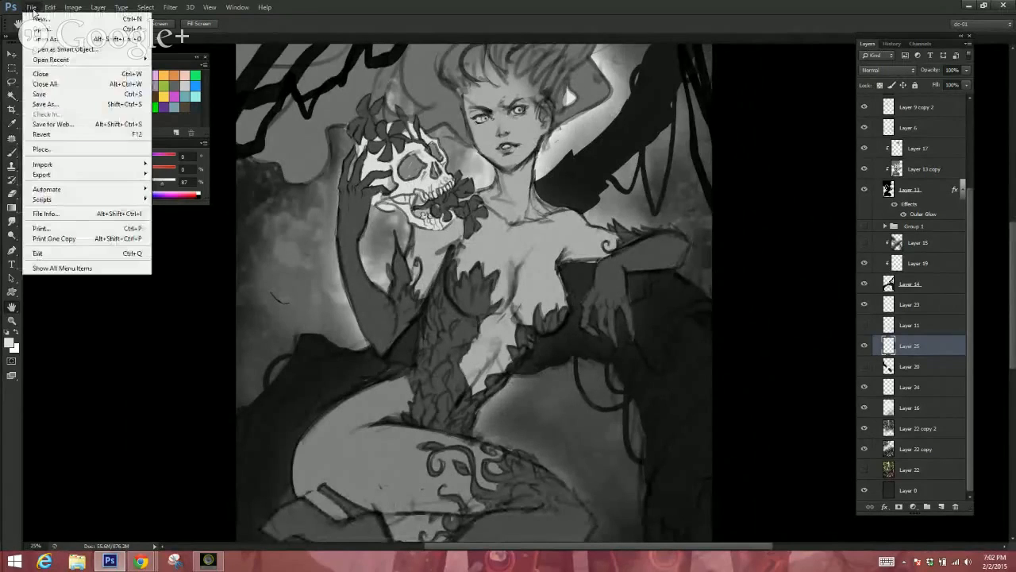
click(40, 18)
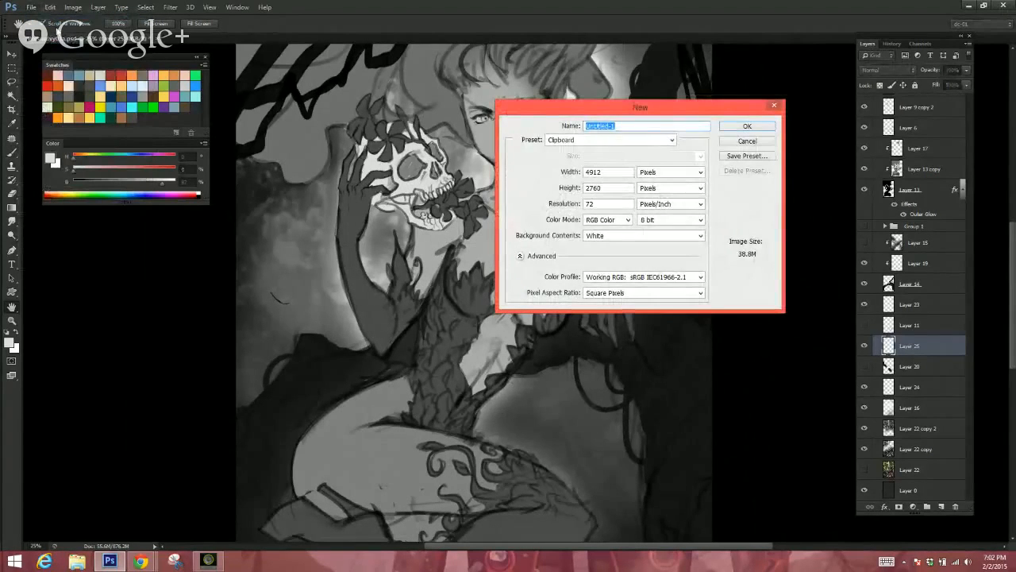
click(671, 140)
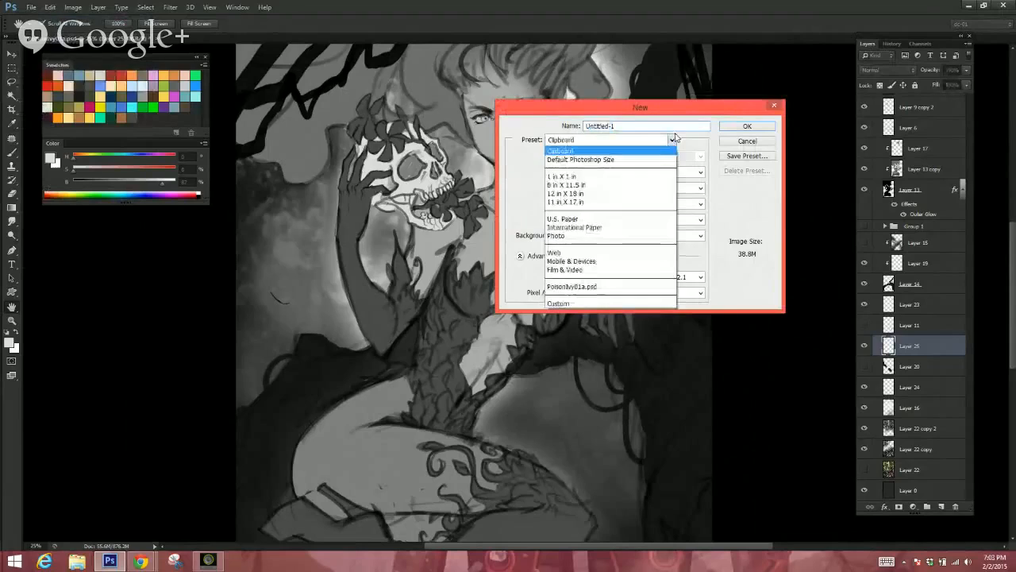
click(636, 177)
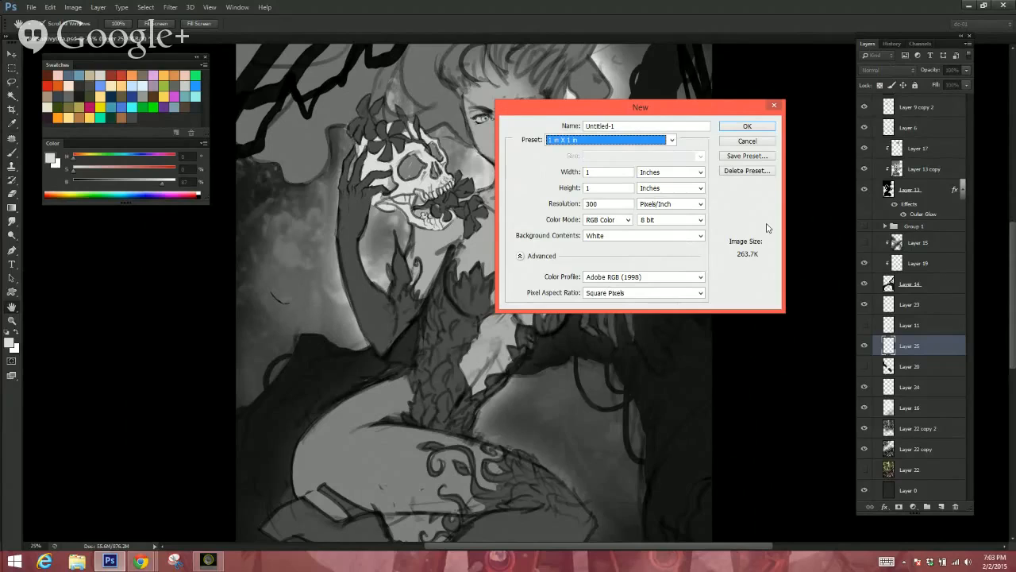
click(756, 130)
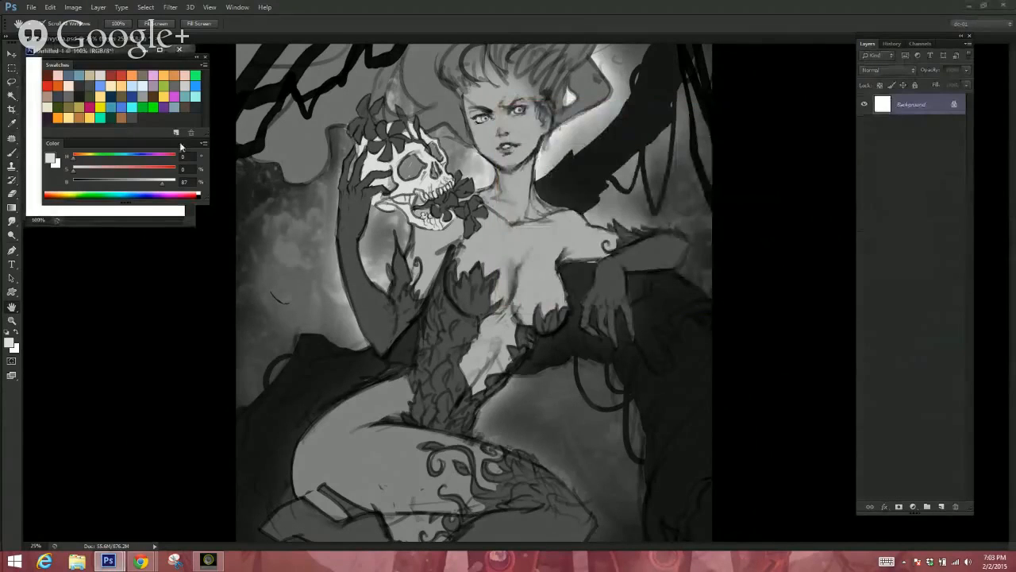
Step: Move the new document's window clear of the colour palettes, over the dark side of the painting, and activate the Brush tool
drag(111, 50, 783, 148)
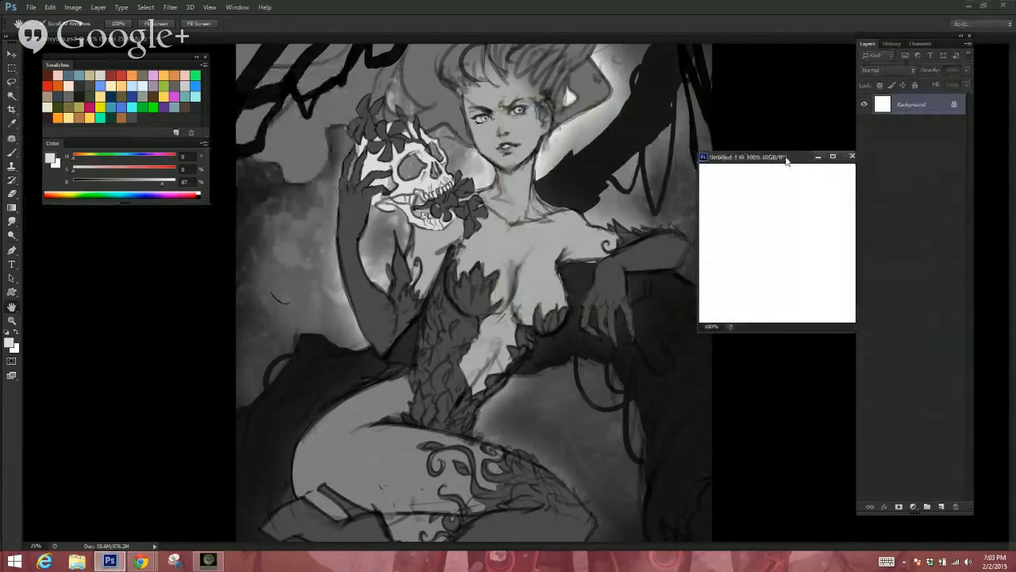
key(b)
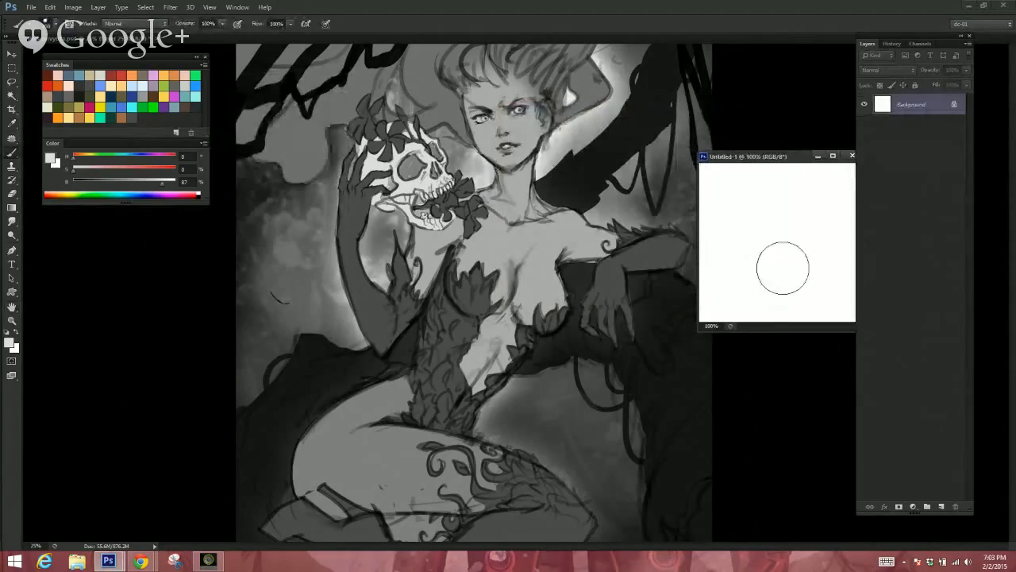
drag(775, 254, 754, 262)
mouse_move(758, 159)
mouse_down()
mouse_move(719, 103)
mouse_move(719, 147)
mouse_up()
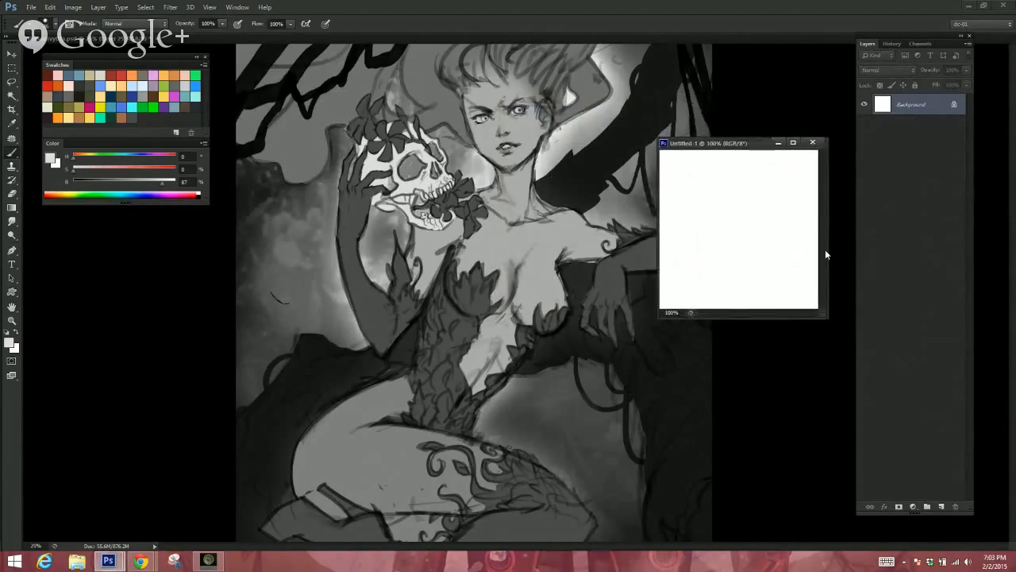
Step: Add a new layer above the white background and reset the painting colours to black and white
key(ctrl+shift+n)
key(Return)
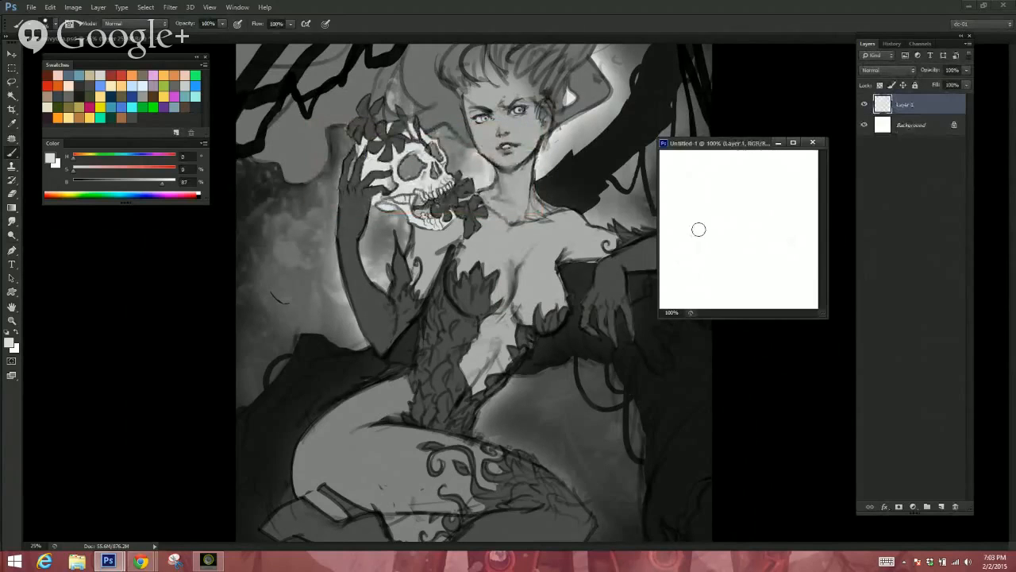
key(d)
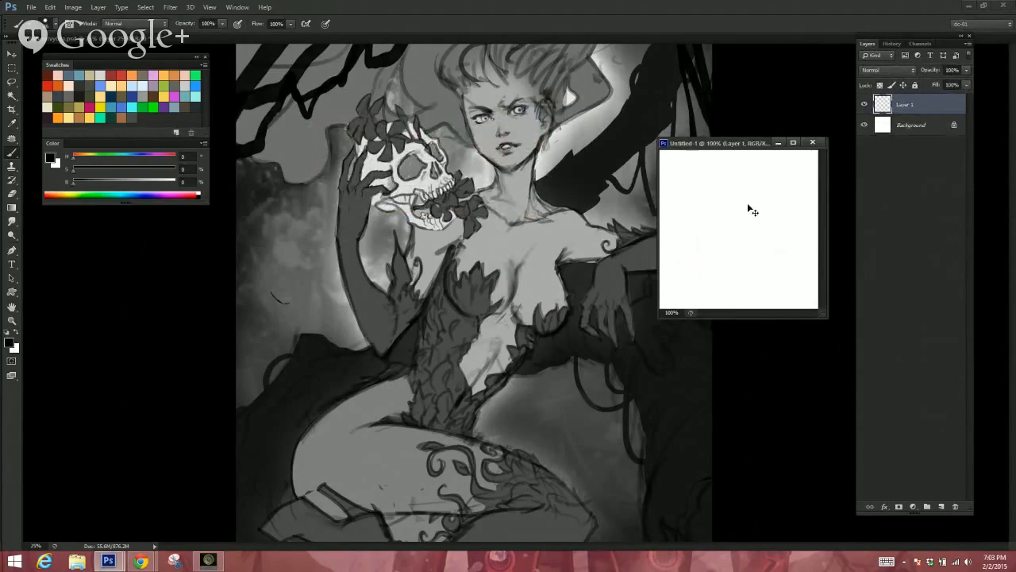
Step: Draw a large jagged leaf silhouette on the new layer, fill it with black and clear the selection
key(ctrl+minus)
key(ctrl+plus)
alt+drag(724, 205, 718, 213)
mouse_move(712, 169)
mouse_down()
mouse_move(683, 188)
mouse_move(680, 218)
mouse_move(693, 262)
mouse_move(713, 278)
mouse_move(712, 246)
mouse_move(732, 249)
mouse_move(740, 203)
mouse_move(723, 173)
mouse_move(702, 234)
mouse_move(714, 169)
mouse_move(706, 232)
mouse_move(732, 182)
mouse_move(745, 199)
mouse_move(736, 255)
mouse_move(715, 279)
mouse_move(702, 258)
mouse_move(689, 262)
mouse_move(684, 231)
mouse_move(683, 176)
mouse_up()
key(l)
key(alt+BackSpace)
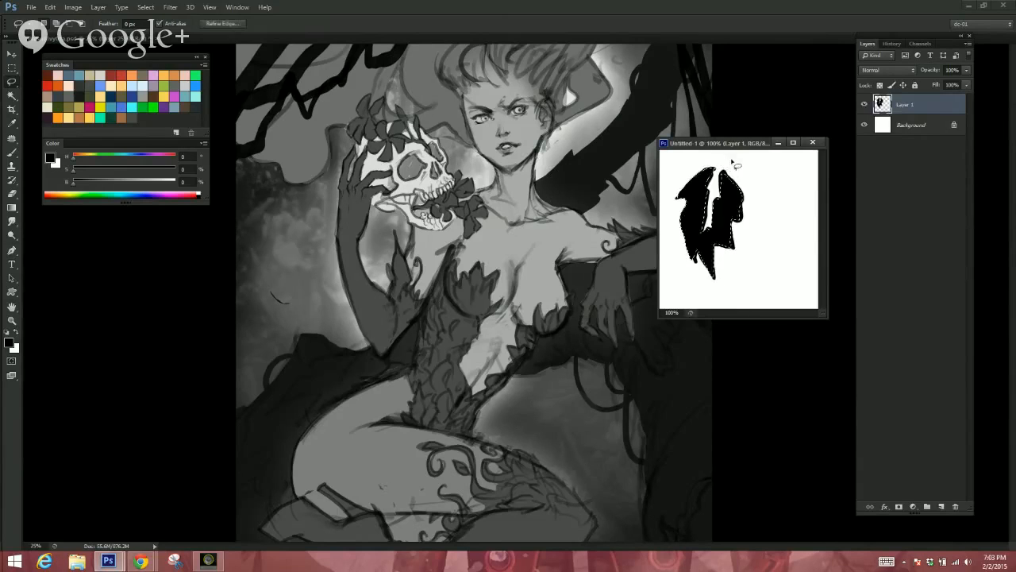
key(ctrl+d)
Step: Outline a notch at the large leaf's lower edge with the Lasso, erase it and deselect
drag(725, 265, 743, 226)
key(Delete)
key(ctrl+d)
Step: Select the whole leaf with the Lasso and duplicate it beside the original
drag(756, 170, 666, 287)
key(v)
alt+drag(713, 225, 780, 228)
Step: Flip the leaf copy horizontally, scale it to about 81% and rotate it about 26 degrees so it fans outward
key(ctrl+t)
right_click(777, 228)
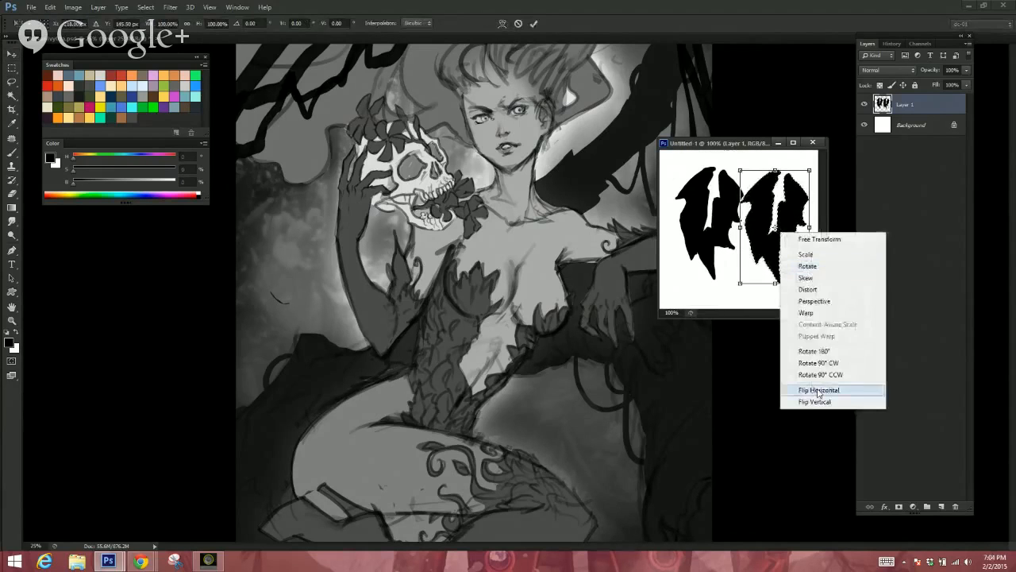
click(866, 390)
drag(810, 283, 787, 221)
drag(777, 260, 780, 275)
drag(789, 226, 790, 212)
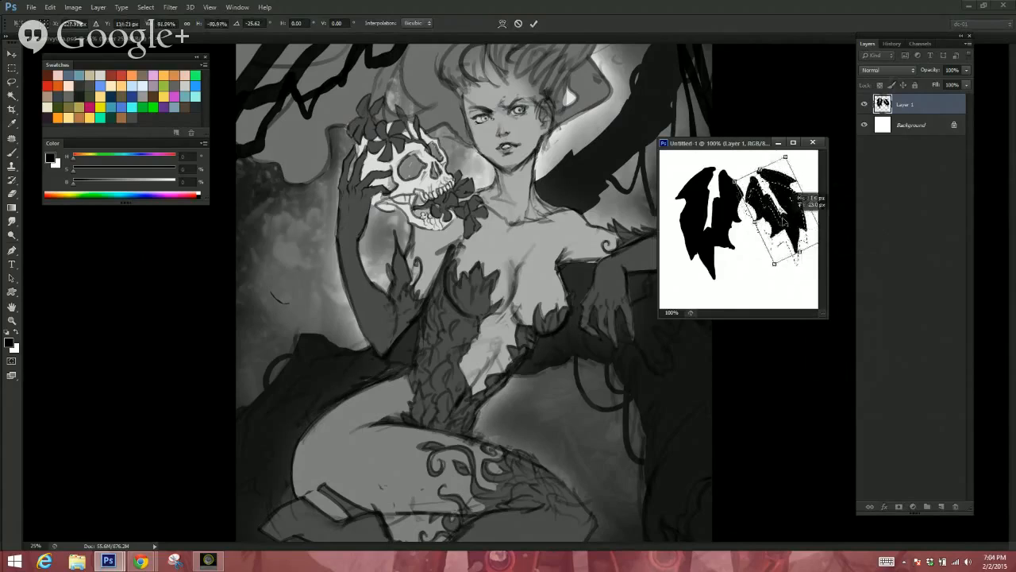
key(Return)
Step: Cut a side vein out of the second leaf's centre using a Lasso selection
key(b)
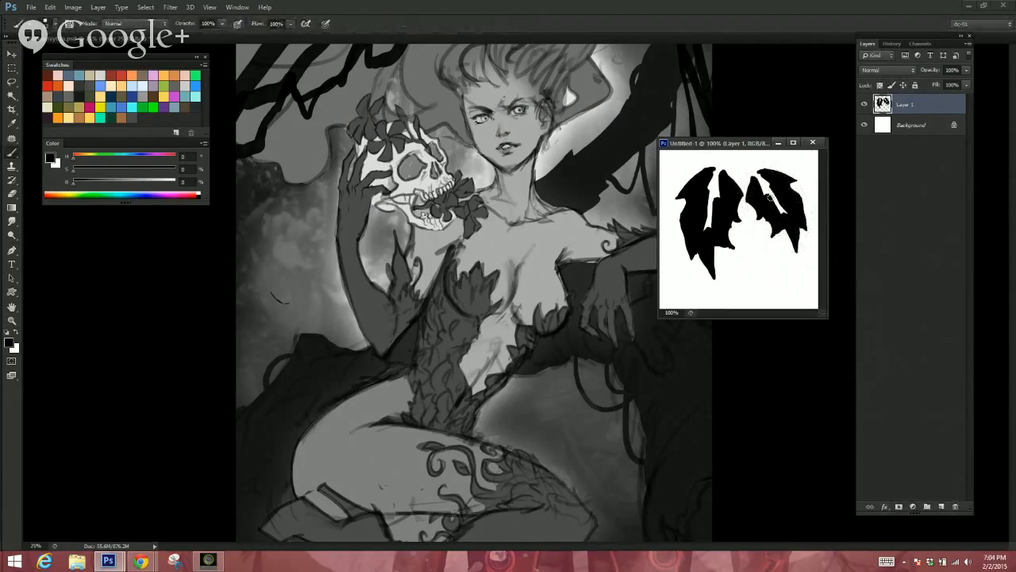
key(l)
mouse_move(778, 208)
mouse_down()
mouse_move(800, 219)
mouse_move(773, 199)
mouse_up()
key(Delete)
Step: Paint a smaller third jagged leaf in black below and between the two existing leaves
key(b)
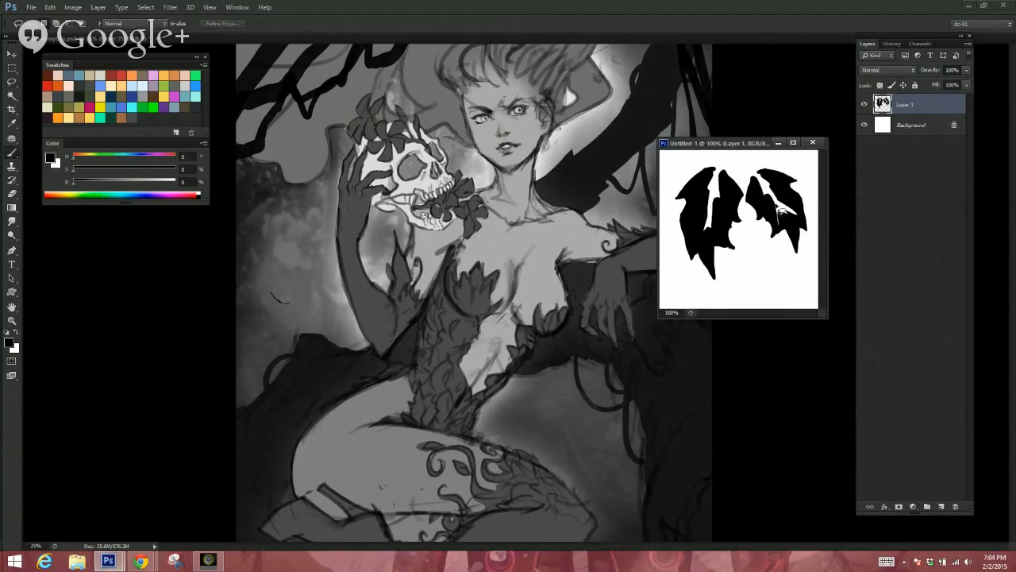
drag(744, 235, 736, 275)
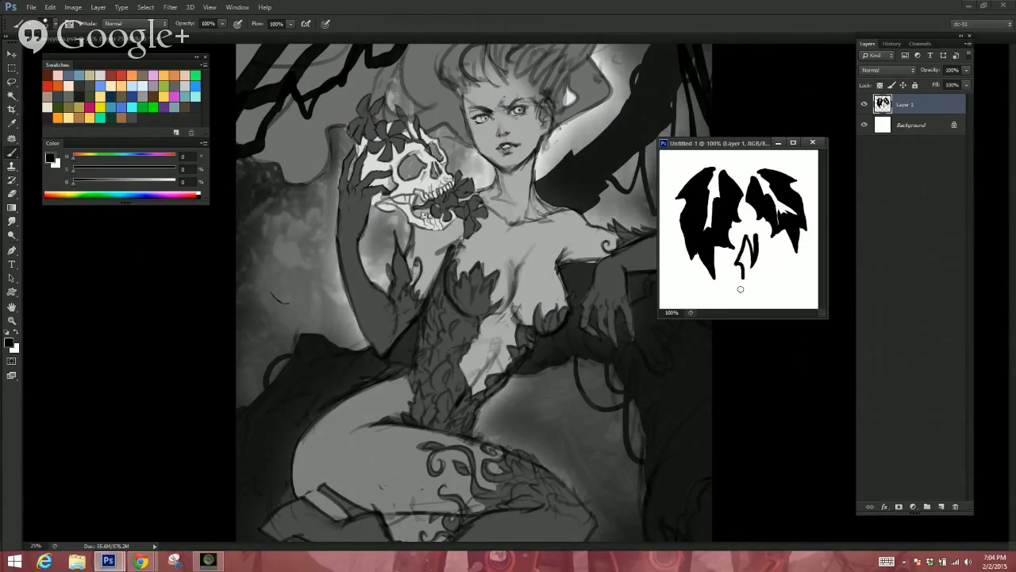
mouse_move(761, 243)
mouse_down()
mouse_move(770, 268)
mouse_move(751, 296)
mouse_move(760, 252)
mouse_up()
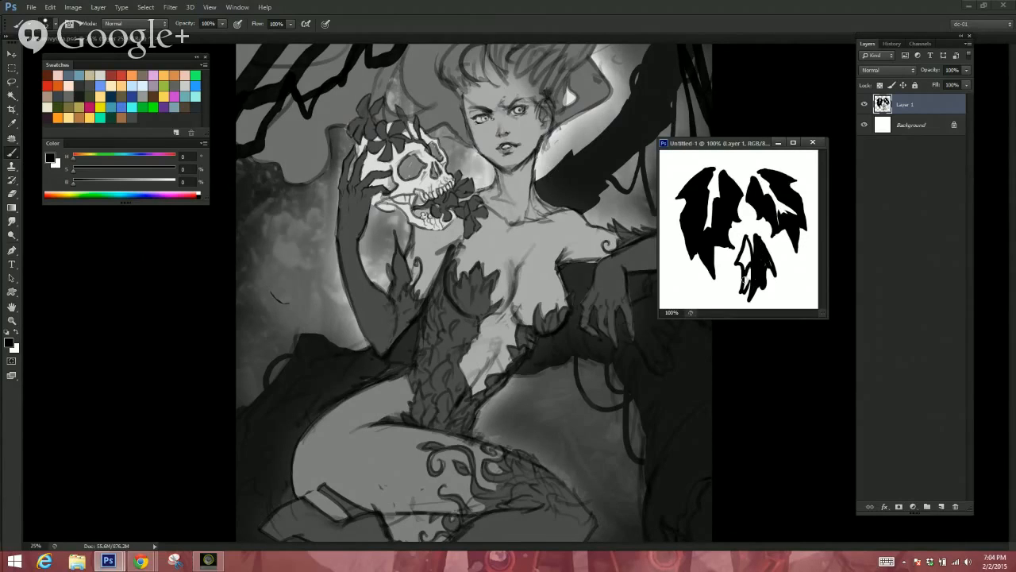
key(l)
key(b)
key(l)
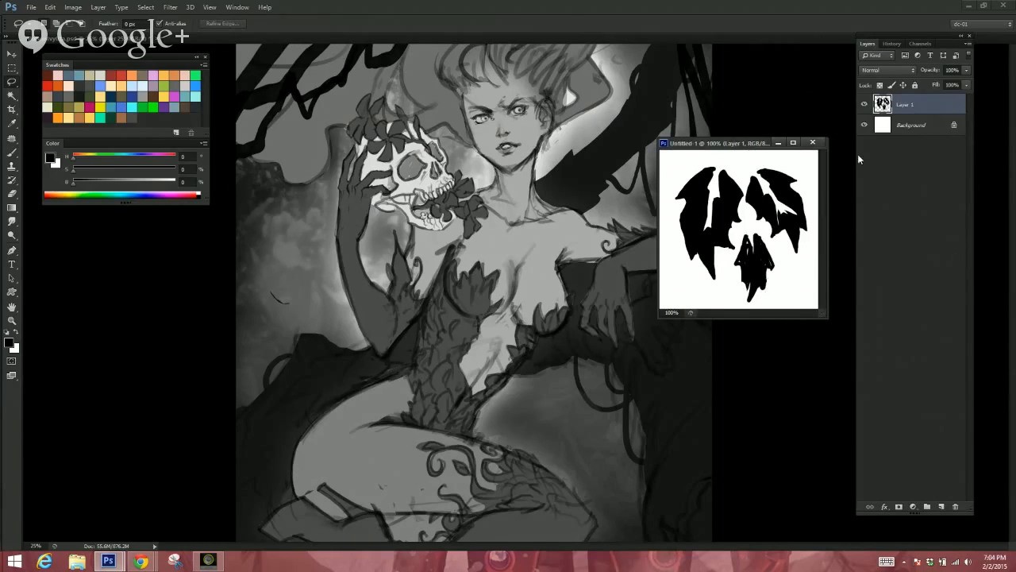
Step: Scale the leaf cluster to about 119% width and 114% height so it fills the canvas edge to edge
key(ctrl+minus)
key(ctrl+t)
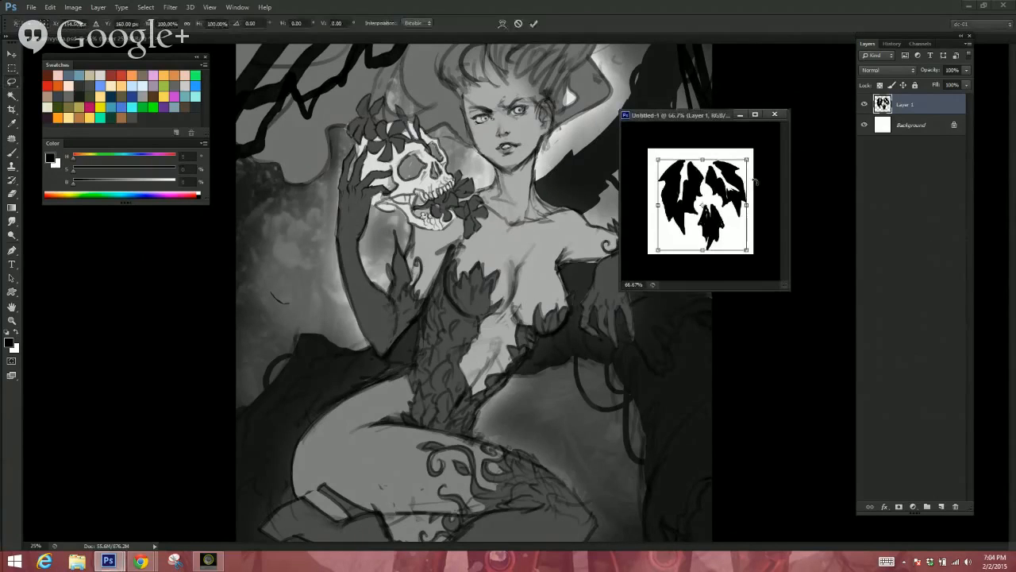
drag(746, 160, 753, 151)
drag(658, 202, 648, 201)
drag(700, 151, 700, 148)
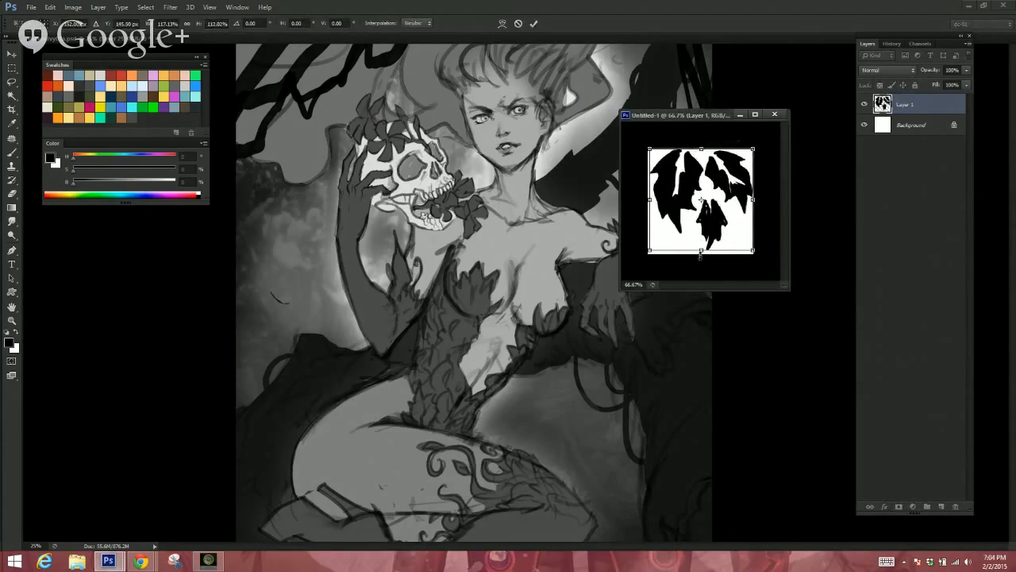
drag(701, 252, 700, 251)
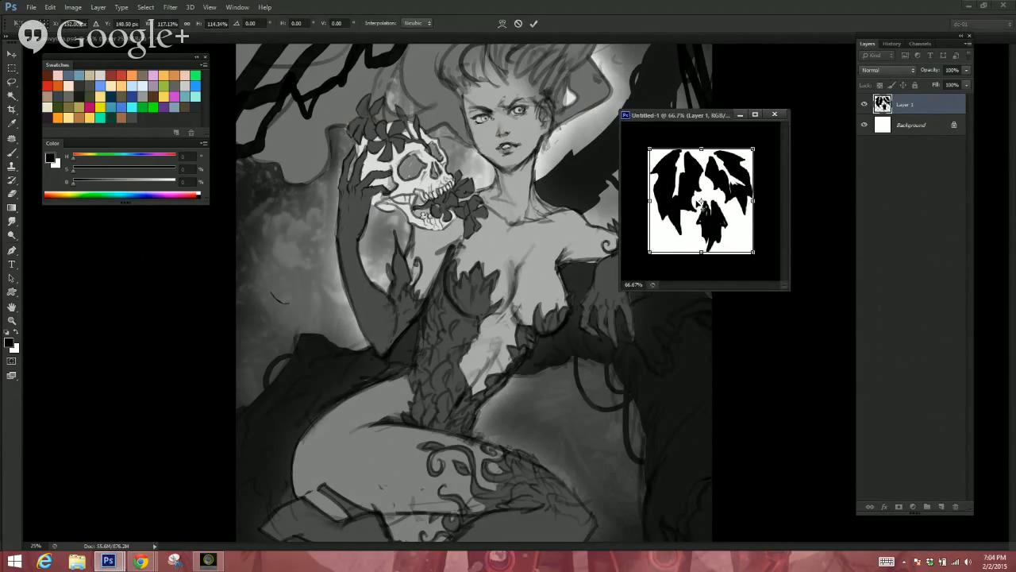
drag(648, 201, 647, 202)
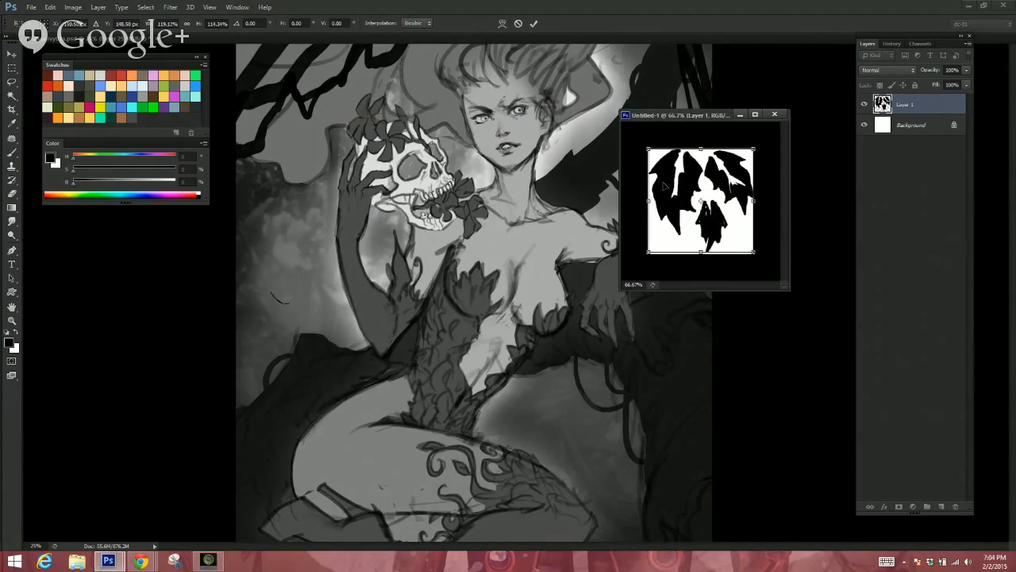
key(Return)
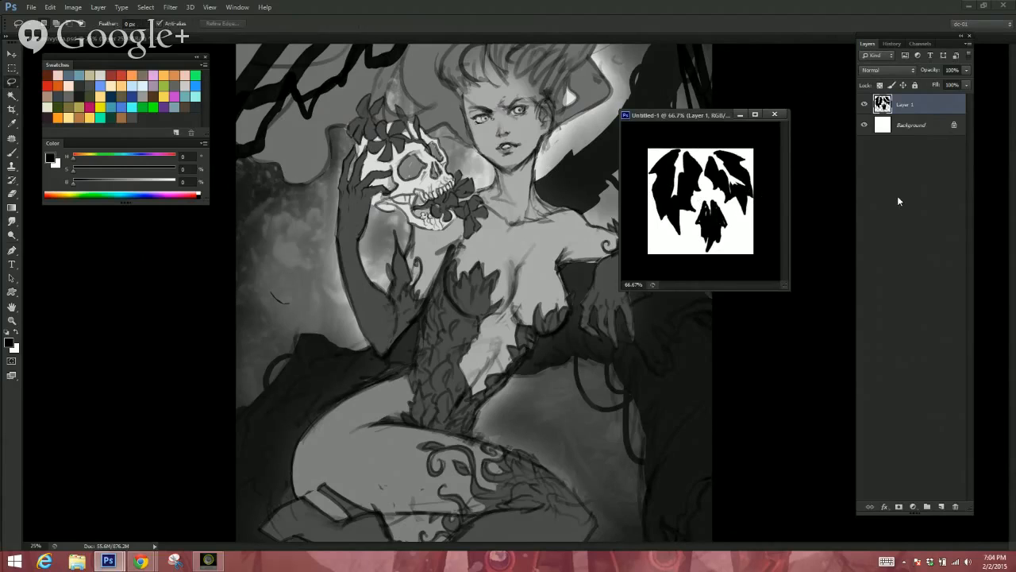
Step: Clean up the small lower leaf's fill and cut a light central vein into it
key(ctrl+plus)
key(b)
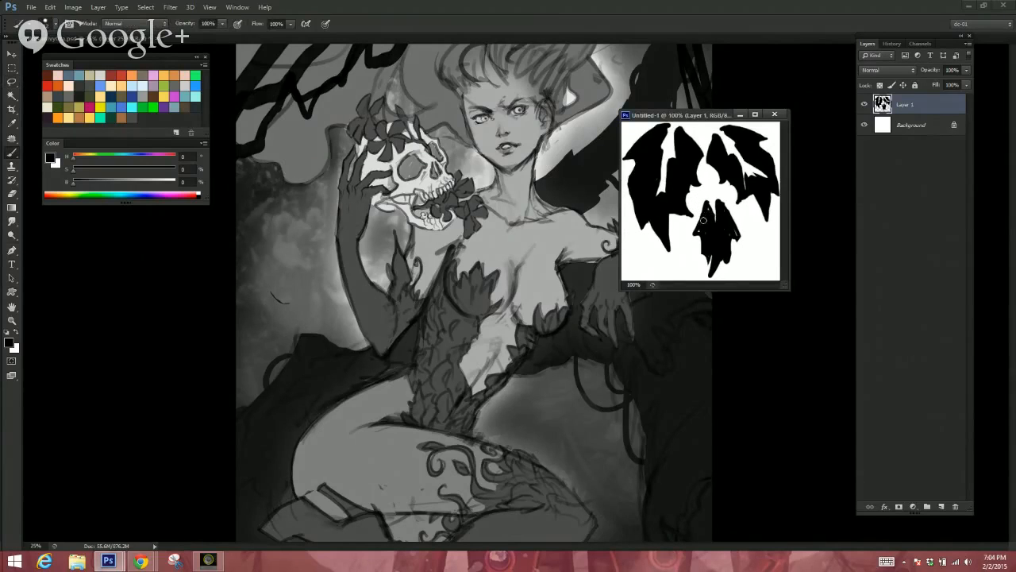
key(ctrl+minus)
key(l)
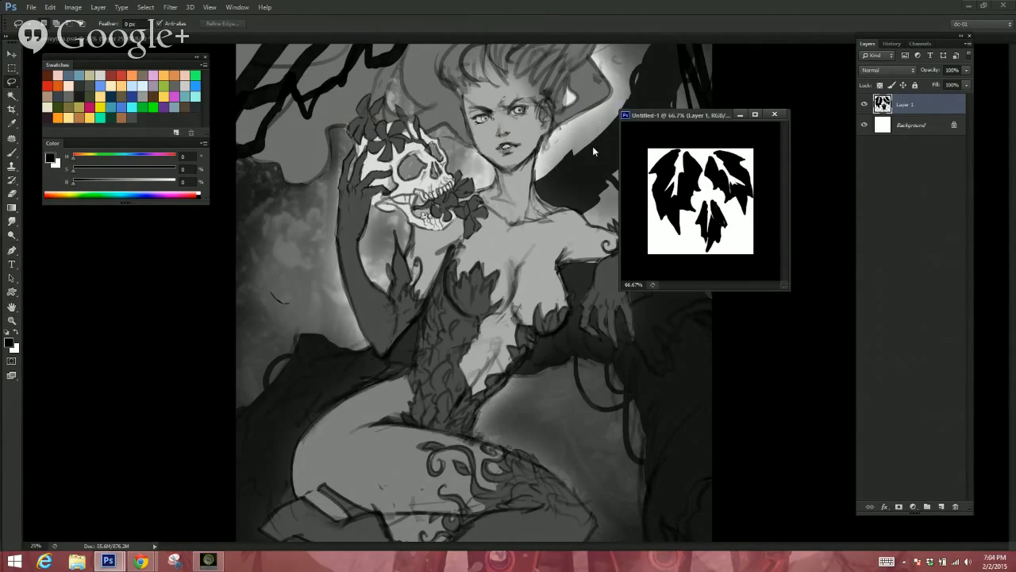
Step: Define the leaf cluster as a brush preset named "leafyyyyy"
click(50, 7)
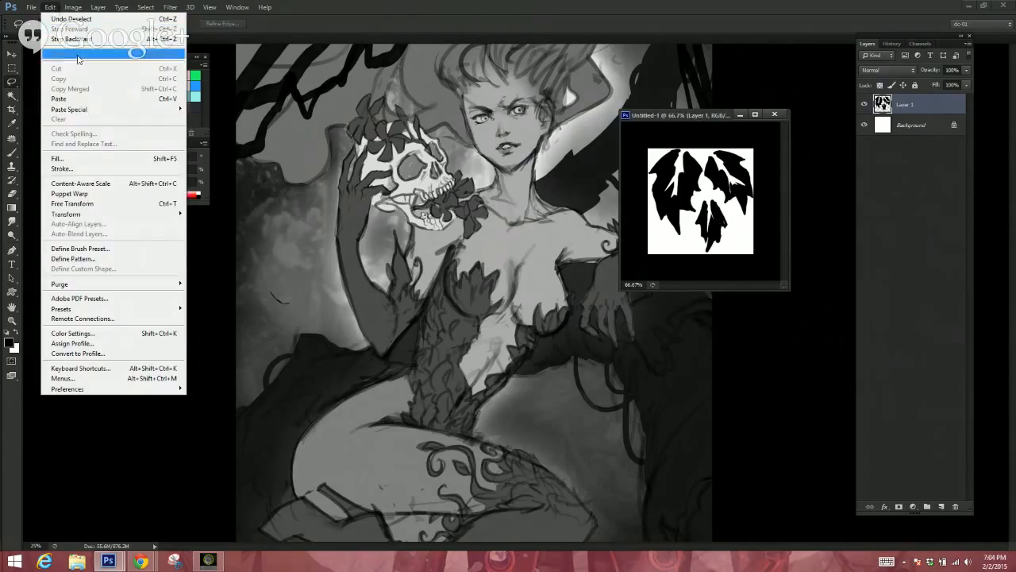
click(131, 252)
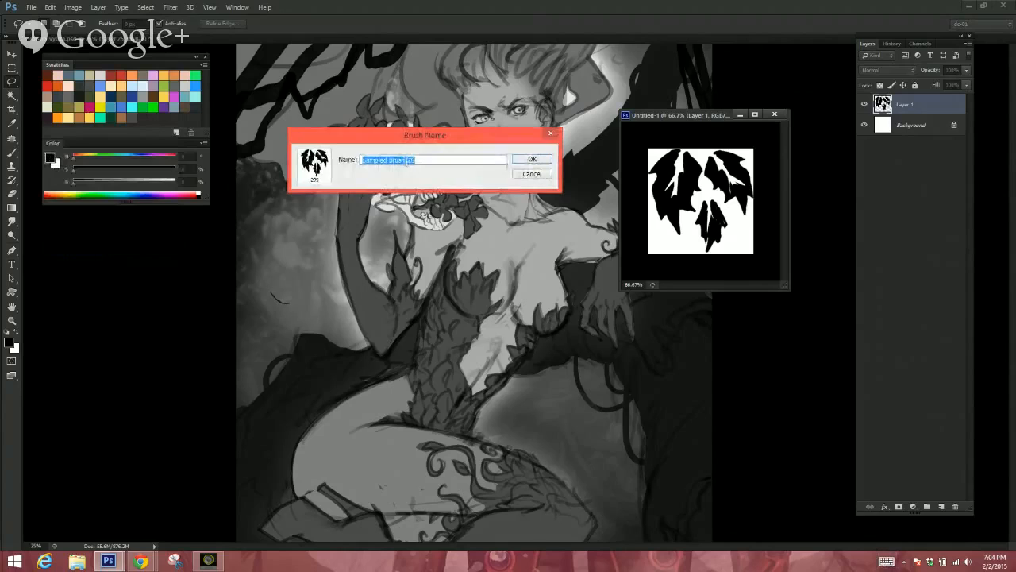
click(887, 561)
text(leaf)
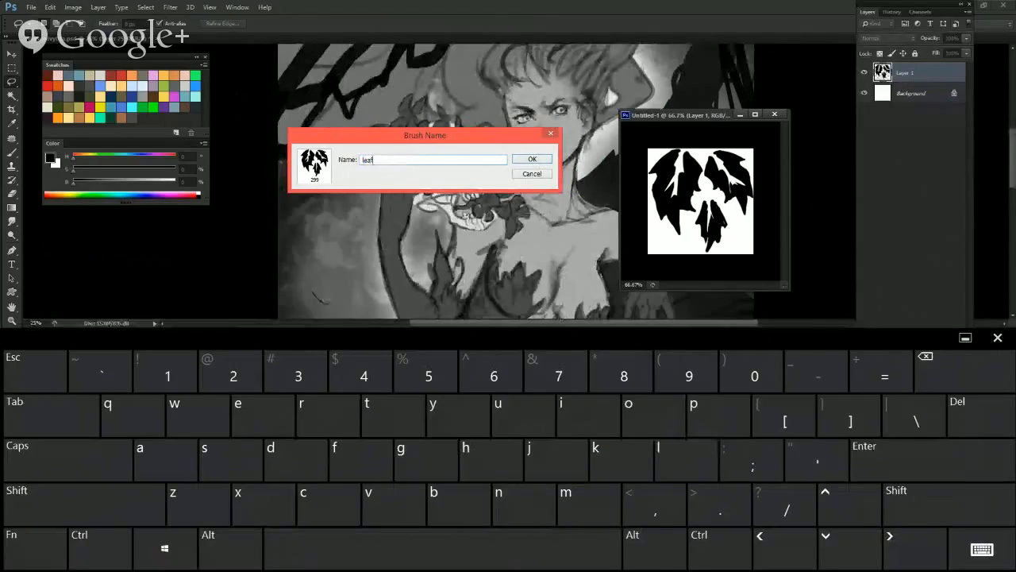
text(yyyyy)
key(Return)
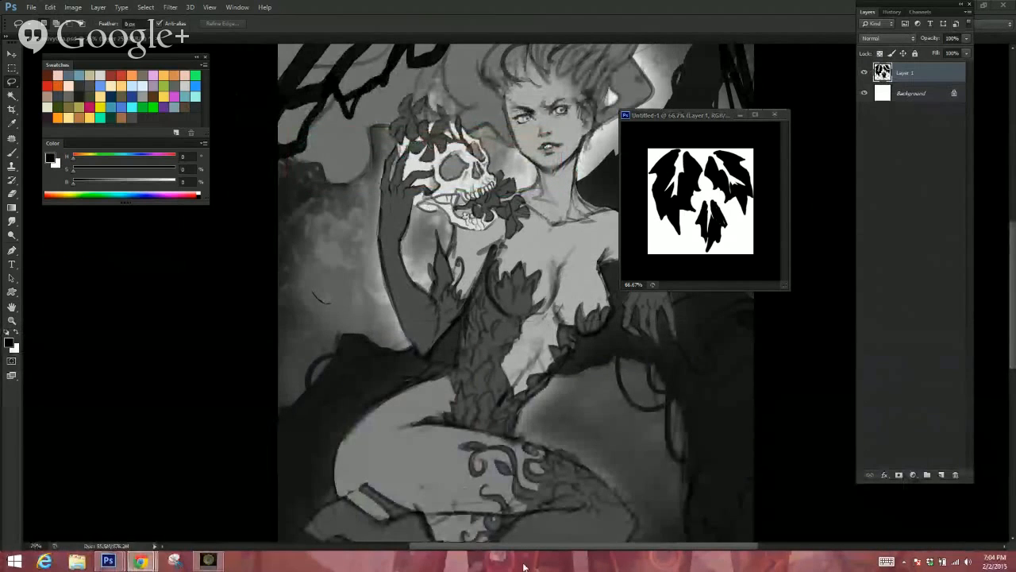
Step: Minimise the leaf document, return to the painting and sample a light grey of 87% brightness as the brush colour
click(658, 360)
click(739, 114)
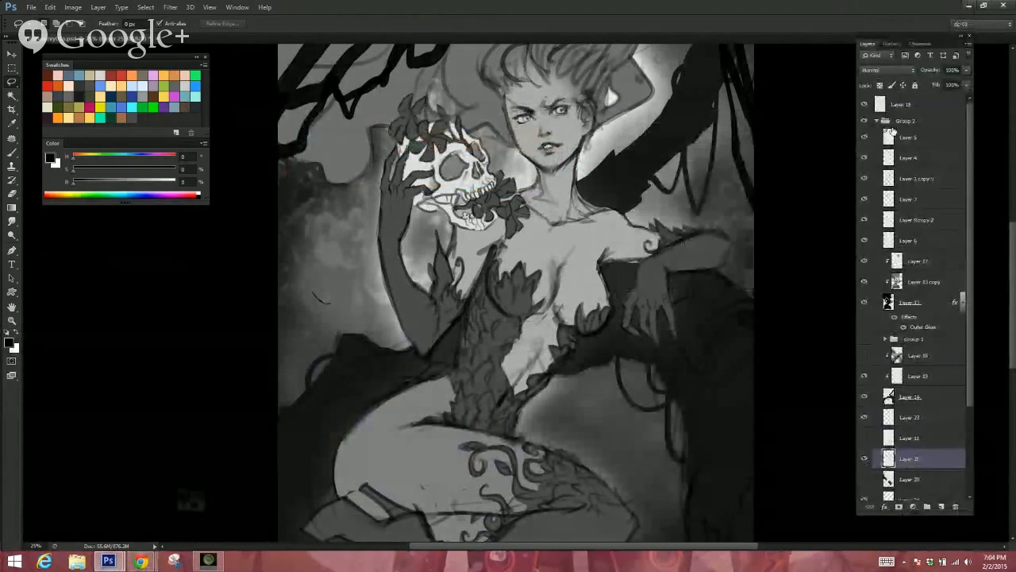
key(b)
alt+click(535, 233)
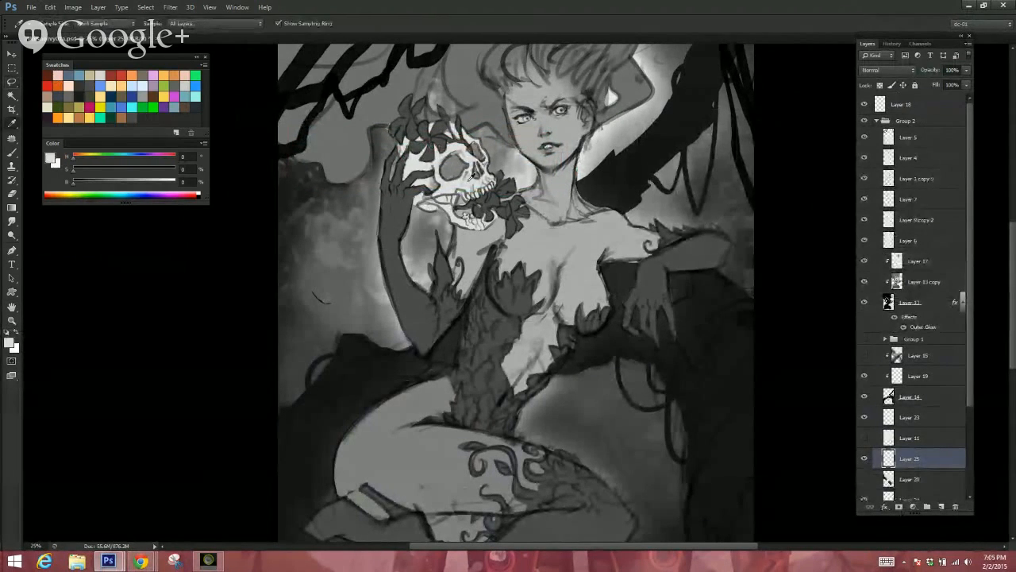
Step: Choose the custom leaf brush tip and stamp two light grey leaf clusters in the background above the figure's bent knee
key(space)
drag(681, 326, 710, 243)
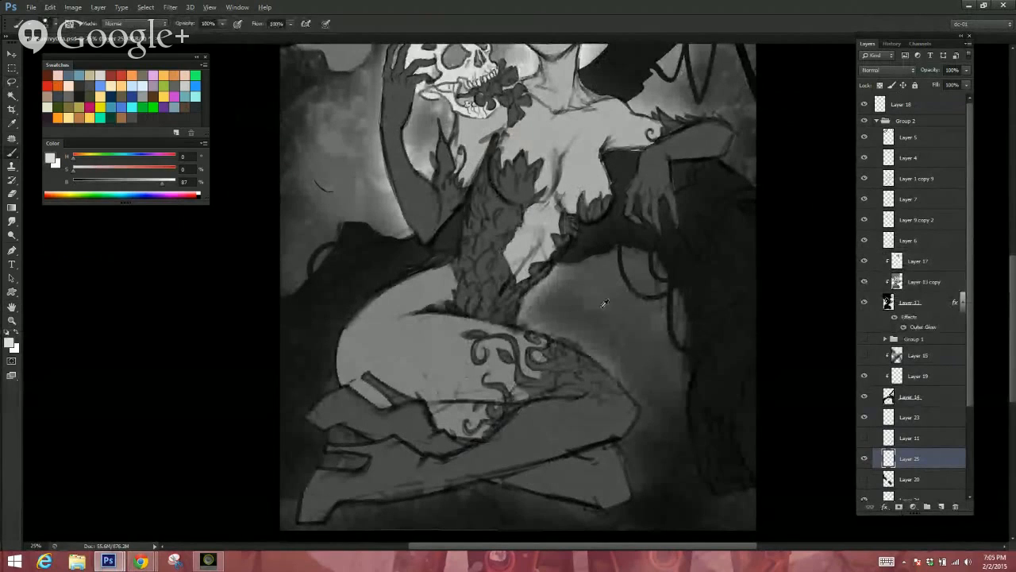
drag(526, 314, 604, 316)
key(F5)
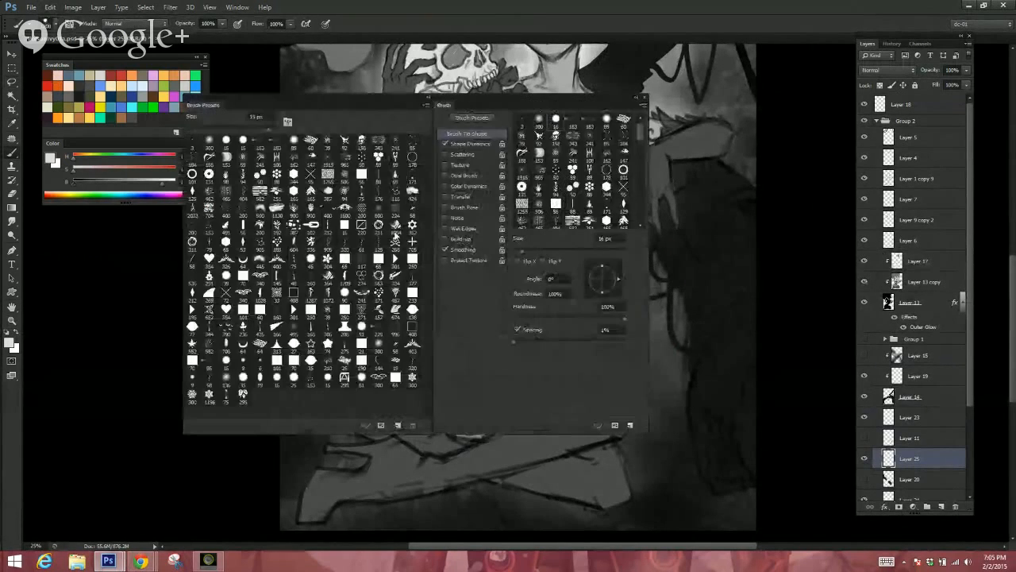
click(346, 359)
key(F5)
click(592, 295)
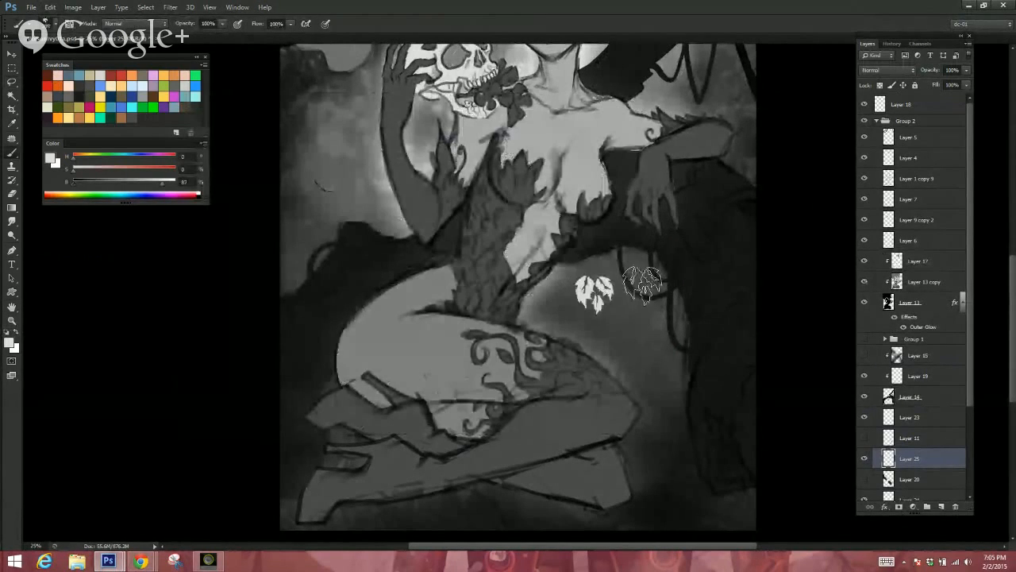
click(632, 324)
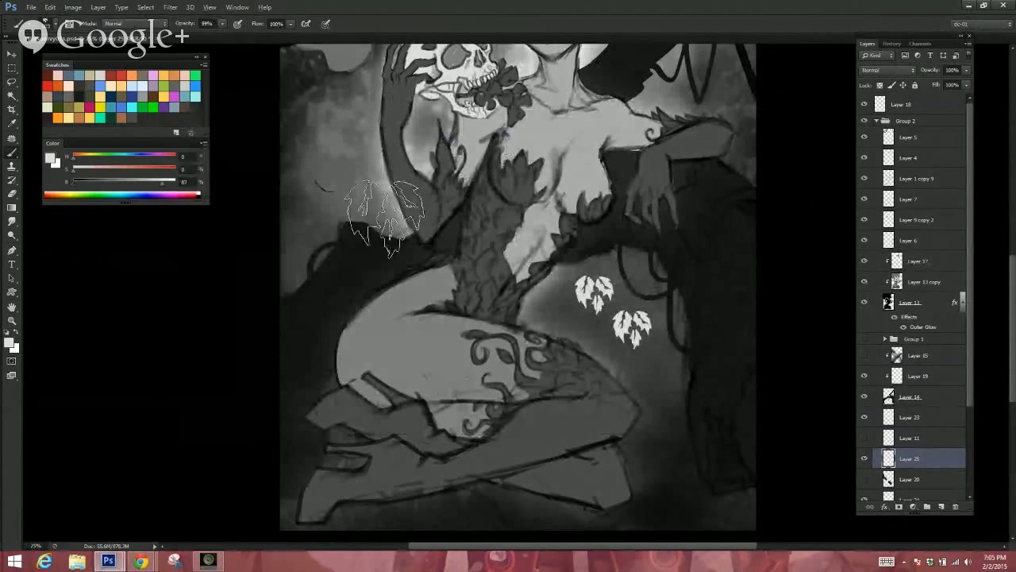
Step: Delete the two test leaf clusters above the bent knee and undo one larger trial stamp made in the same spot
click(333, 162)
key(l)
mouse_move(664, 226)
mouse_down()
mouse_move(705, 292)
mouse_move(620, 107)
mouse_move(688, 165)
mouse_up()
key(Delete)
key(b)
click(601, 310)
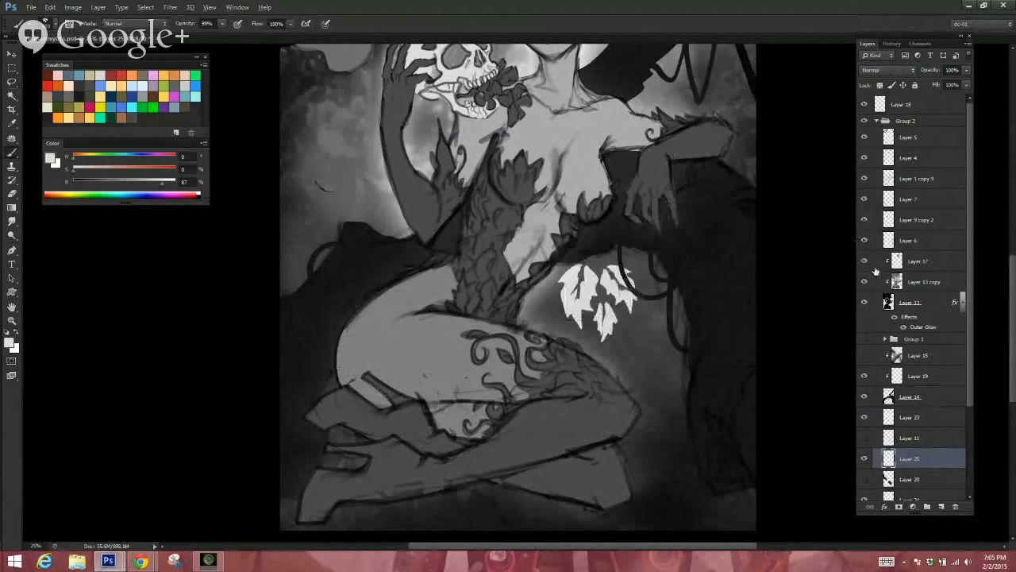
key(ctrl+z)
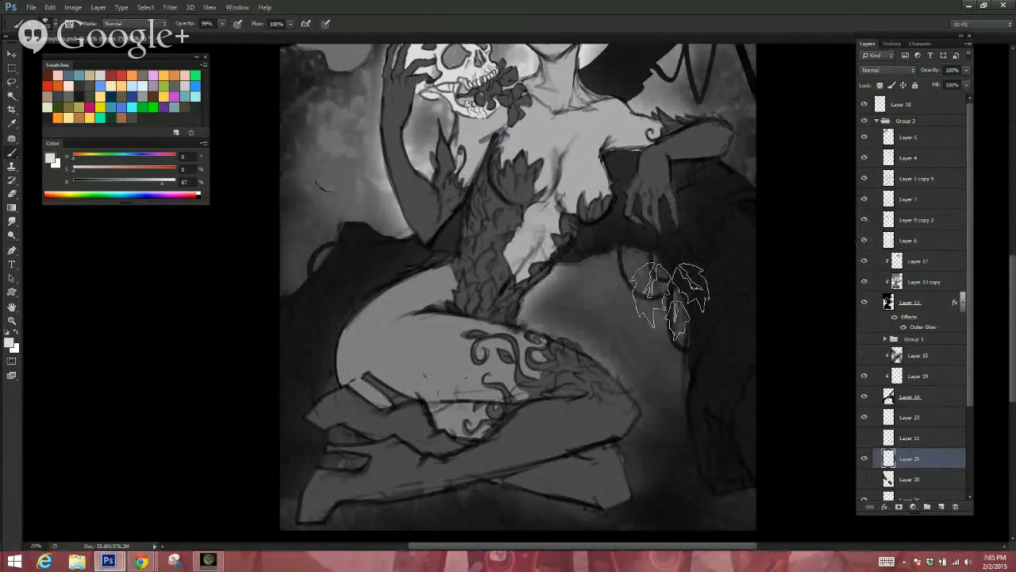
Step: Set the leaf brush's spacing to 104% and enable Shape Dynamics with 91% size jitter and 22% minimum diameter
key(F5)
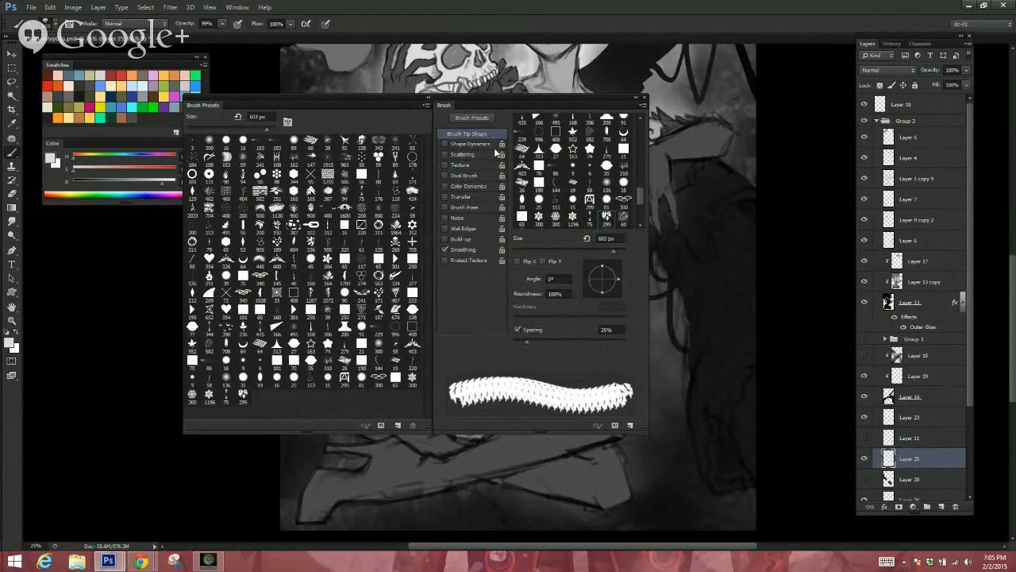
drag(526, 340, 566, 348)
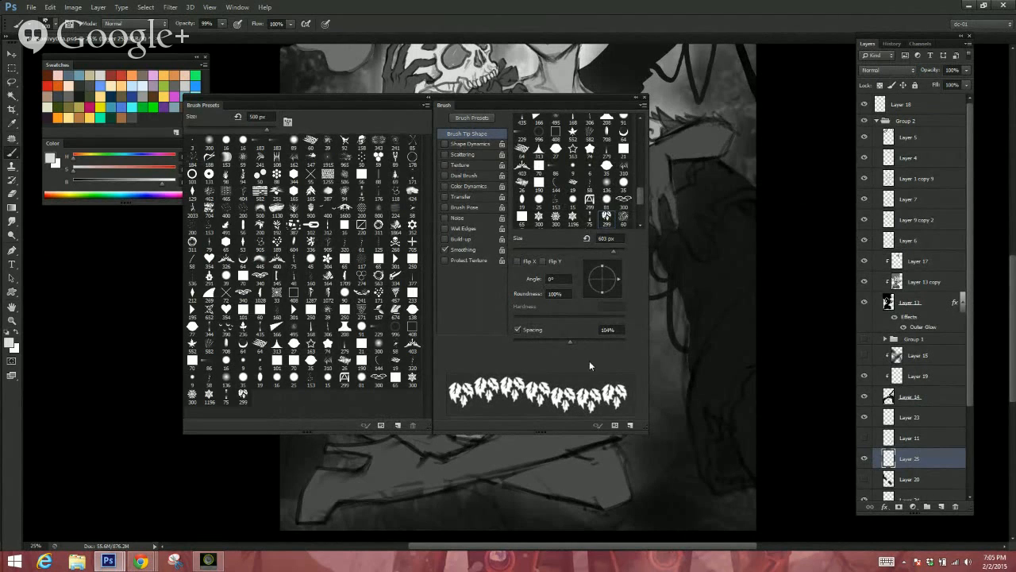
click(476, 143)
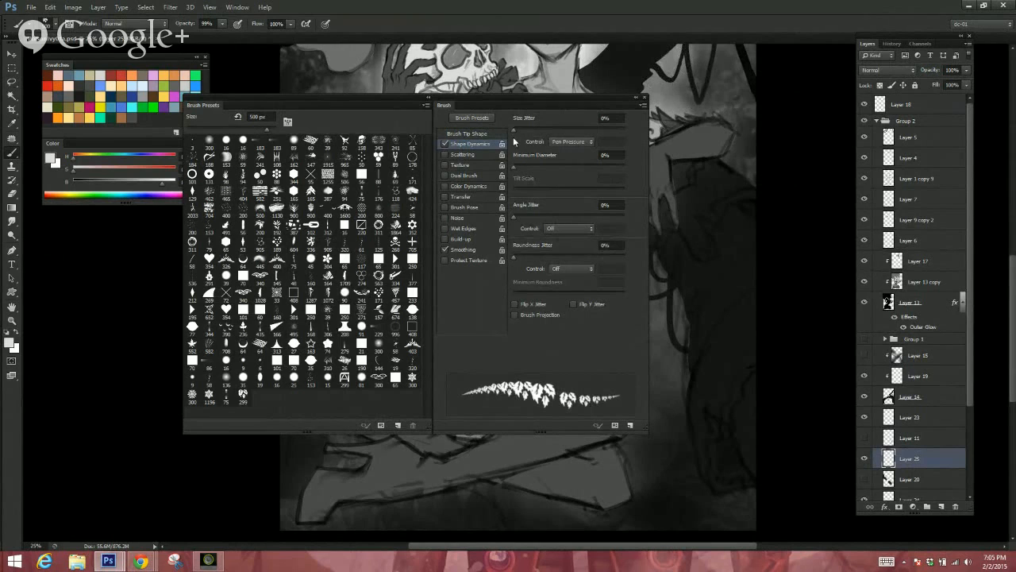
mouse_move(514, 135)
mouse_down()
mouse_move(610, 164)
mouse_move(512, 147)
mouse_move(605, 154)
mouse_up()
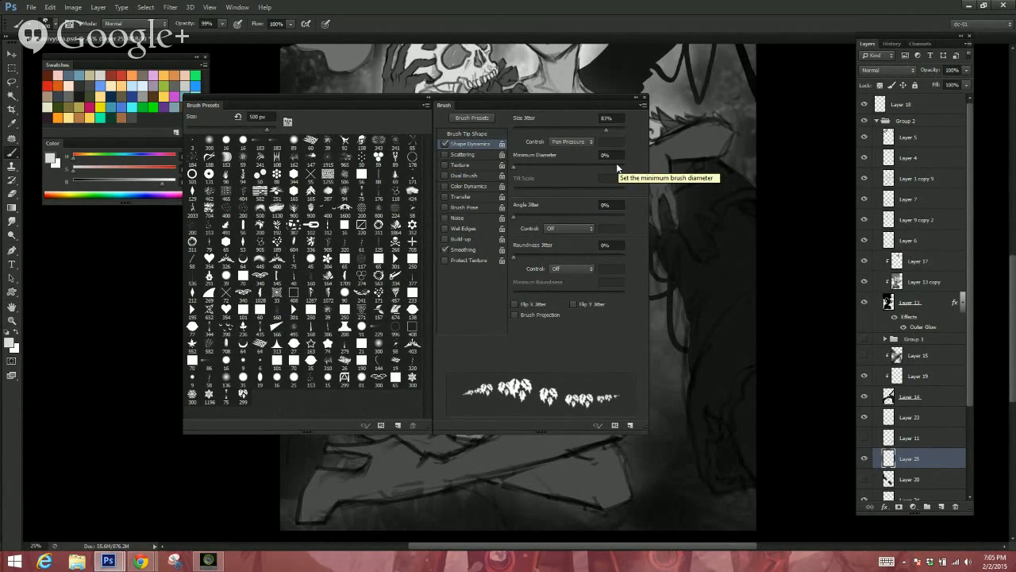
mouse_move(606, 131)
mouse_down()
mouse_move(571, 145)
mouse_move(588, 149)
mouse_move(613, 135)
mouse_up()
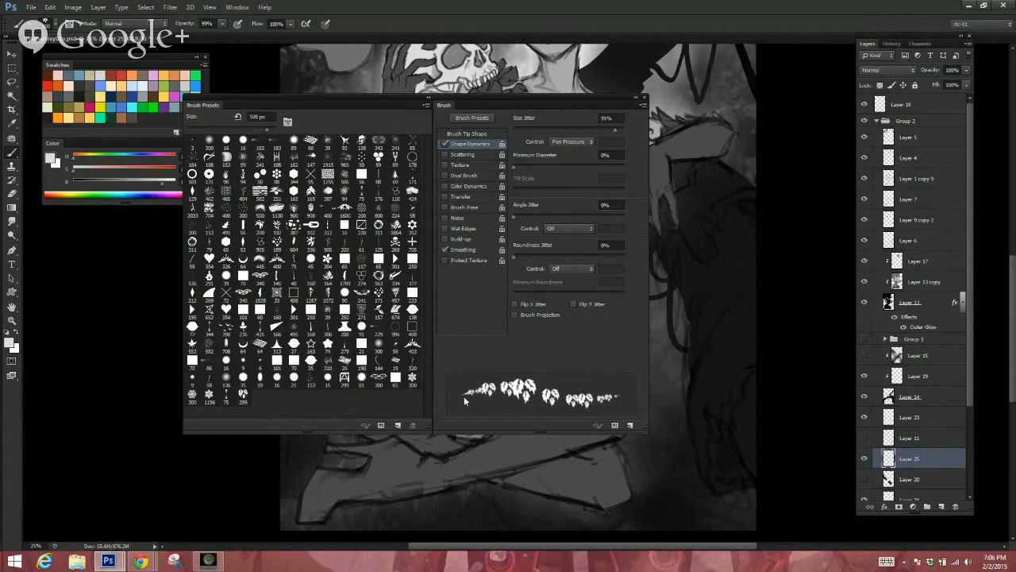
drag(513, 170, 626, 169)
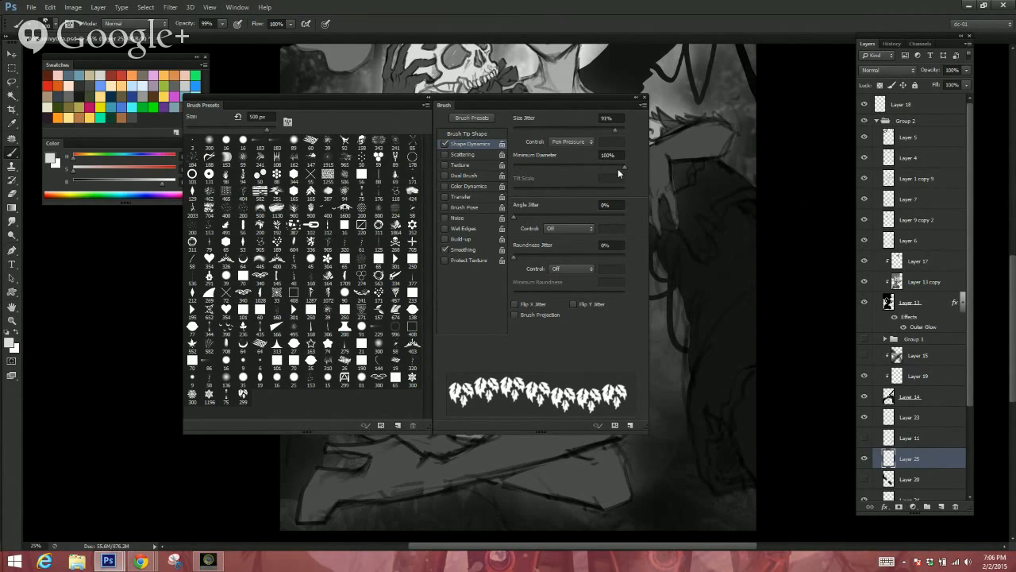
drag(619, 166, 538, 182)
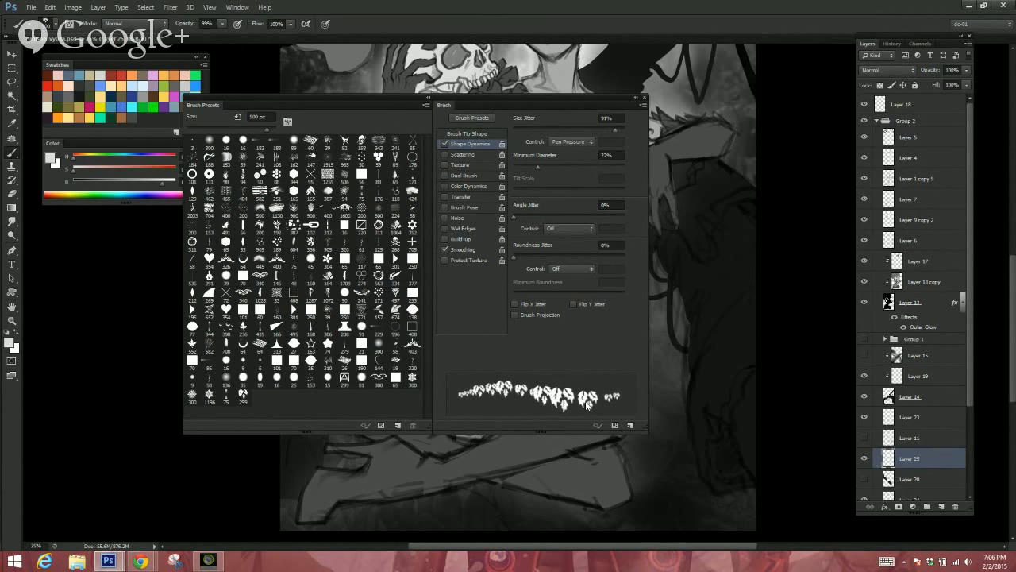
Step: Control the leaf brush's angle by Pen Pressure and set its angle jitter to 35%
click(576, 230)
click(580, 257)
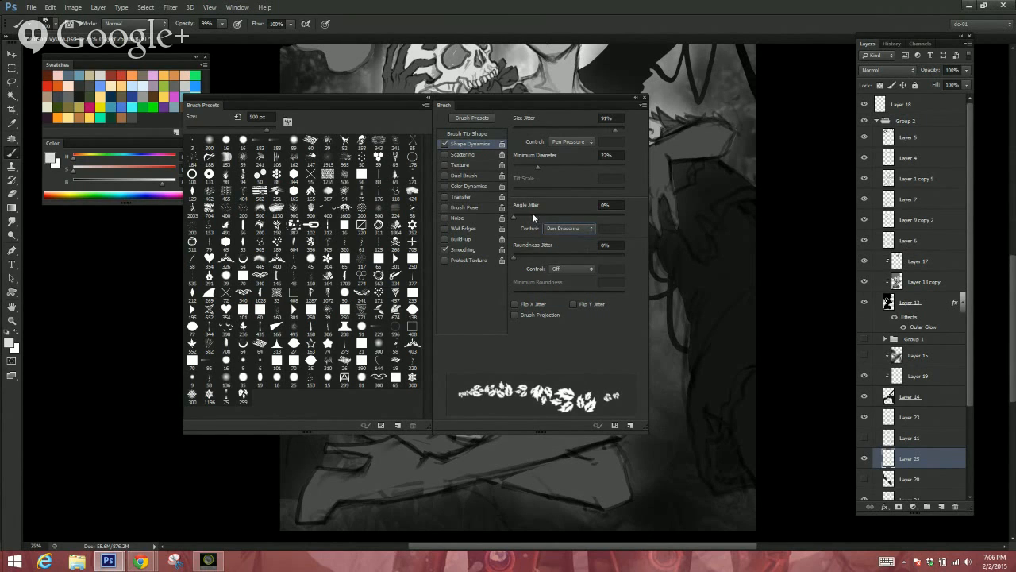
mouse_move(513, 218)
mouse_down()
mouse_move(596, 222)
mouse_move(549, 226)
mouse_move(603, 242)
mouse_move(594, 258)
mouse_move(572, 260)
mouse_move(654, 272)
mouse_move(550, 284)
mouse_up()
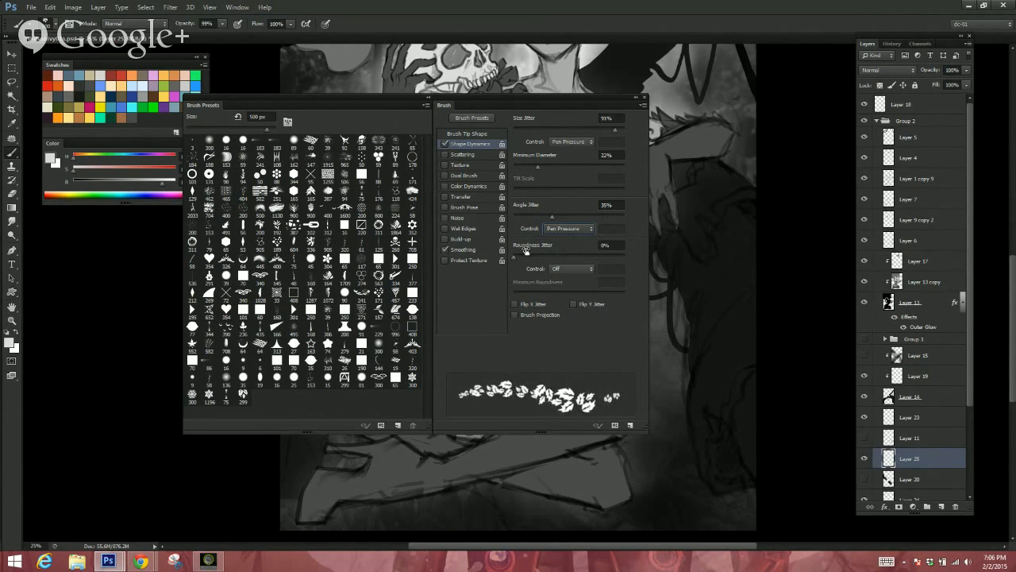
Step: Control the leaf brush's roundness by Pen Pressure, set roundness jitter to 84% and adjust the minimum roundness
drag(572, 249, 592, 269)
click(568, 268)
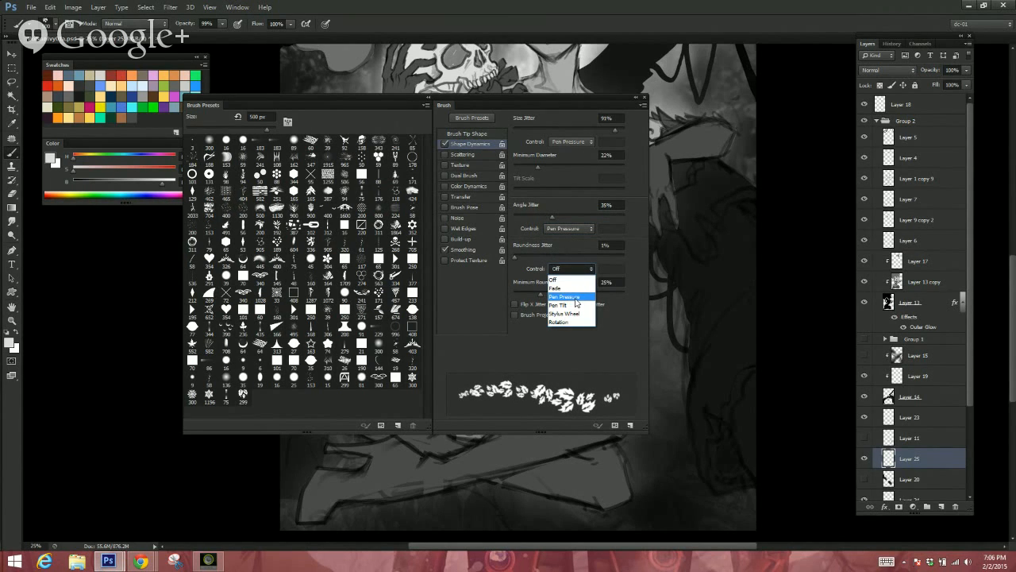
click(576, 297)
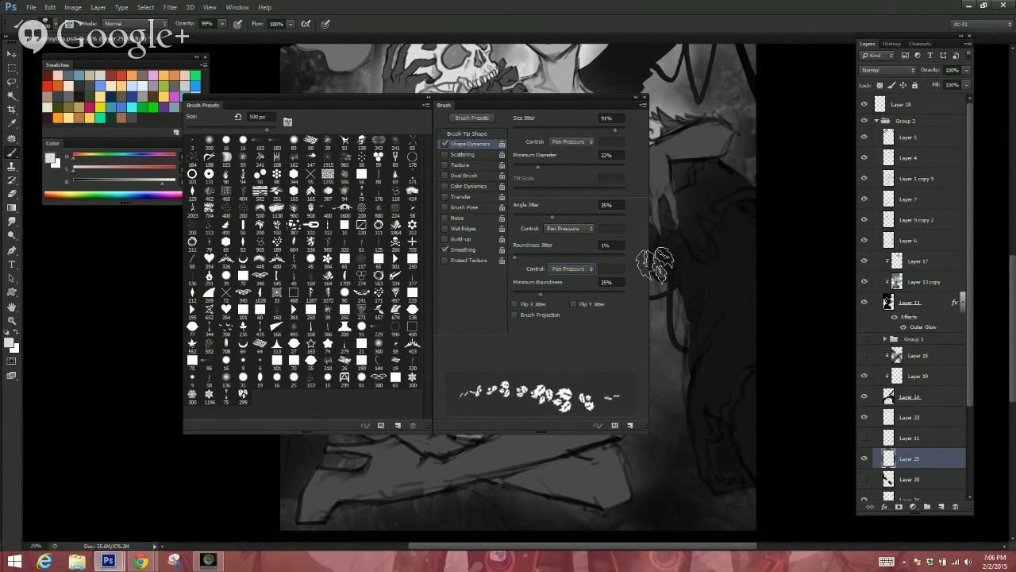
mouse_move(515, 258)
mouse_down()
mouse_move(632, 274)
mouse_move(508, 272)
mouse_move(609, 286)
mouse_move(539, 302)
mouse_move(624, 313)
mouse_move(554, 314)
mouse_move(618, 327)
mouse_move(537, 331)
mouse_move(615, 338)
mouse_move(540, 354)
mouse_move(617, 350)
mouse_up()
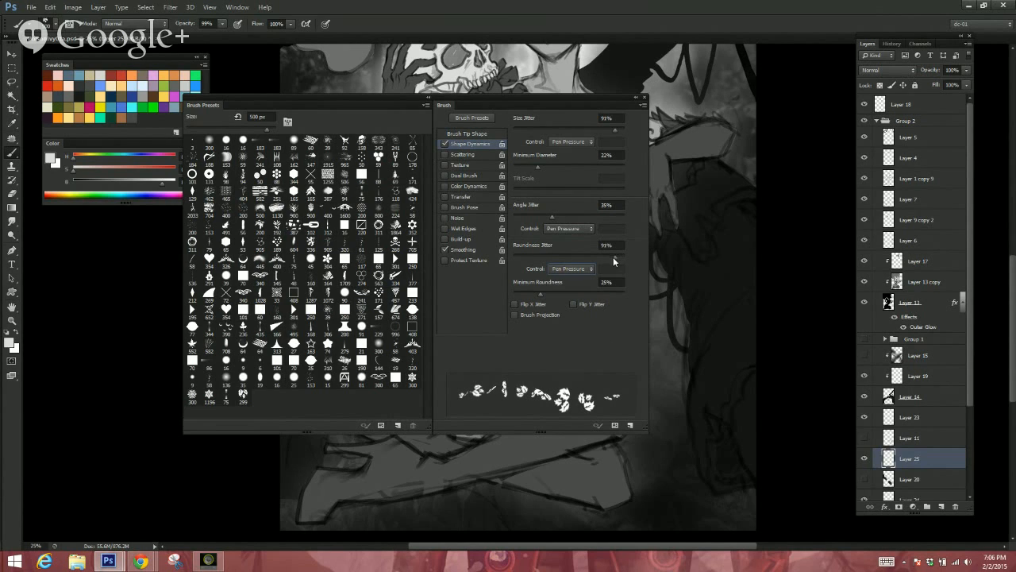
mouse_move(616, 258)
mouse_down()
mouse_move(559, 265)
mouse_move(610, 303)
mouse_move(544, 304)
mouse_move(622, 310)
mouse_move(602, 309)
mouse_up()
drag(540, 291, 590, 294)
mouse_move(589, 334)
mouse_down()
mouse_move(537, 341)
mouse_move(613, 348)
mouse_move(554, 355)
mouse_up()
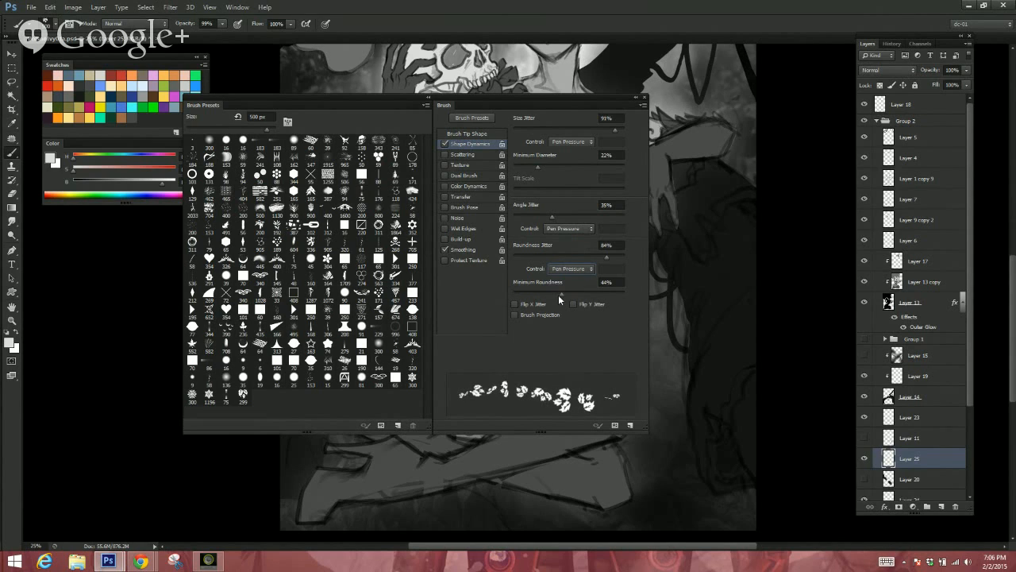
drag(558, 295, 552, 295)
Step: Enable Scattering for the leaf brush and set the scatter amount to 267% on both axes
click(476, 153)
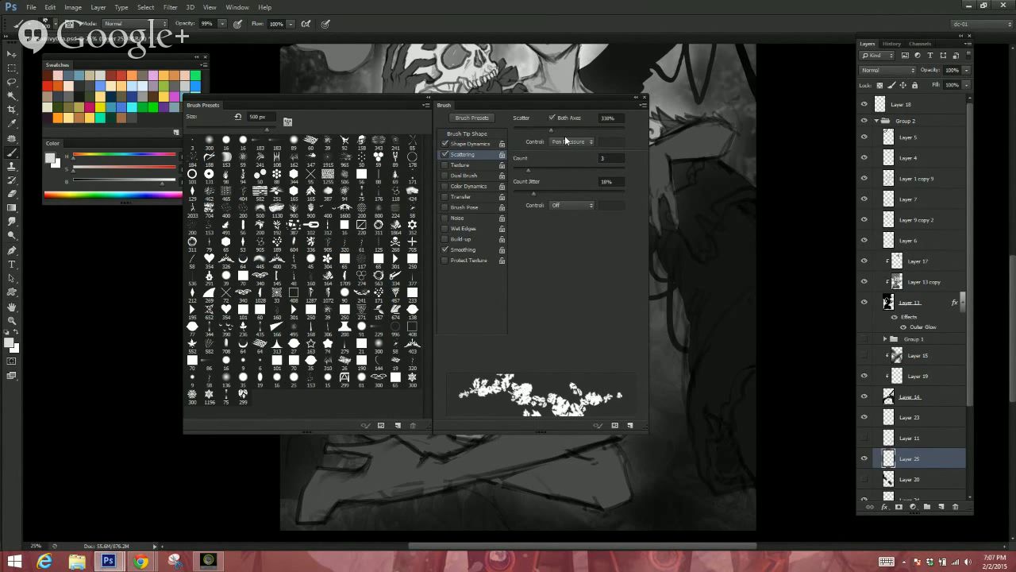
mouse_move(548, 131)
mouse_down()
mouse_move(590, 132)
mouse_move(544, 145)
mouse_move(544, 129)
mouse_move(507, 134)
mouse_up()
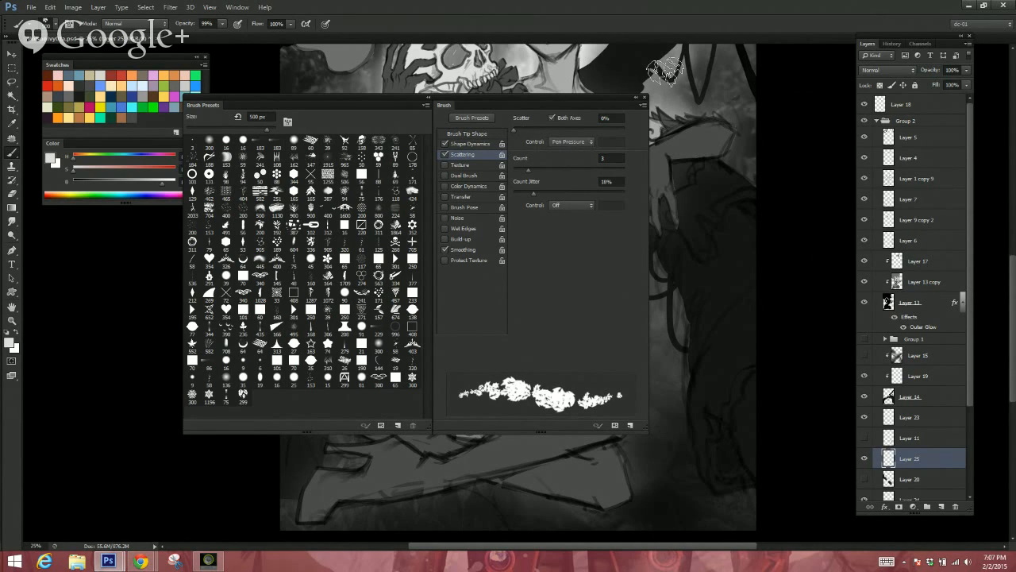
drag(512, 131, 649, 144)
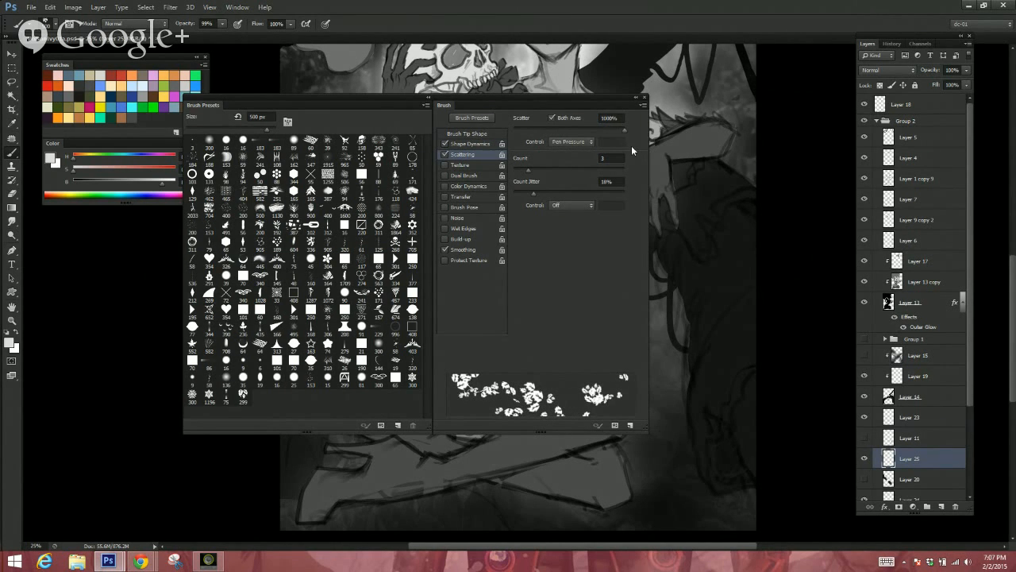
mouse_move(625, 130)
mouse_down()
mouse_move(601, 157)
mouse_move(541, 161)
mouse_up()
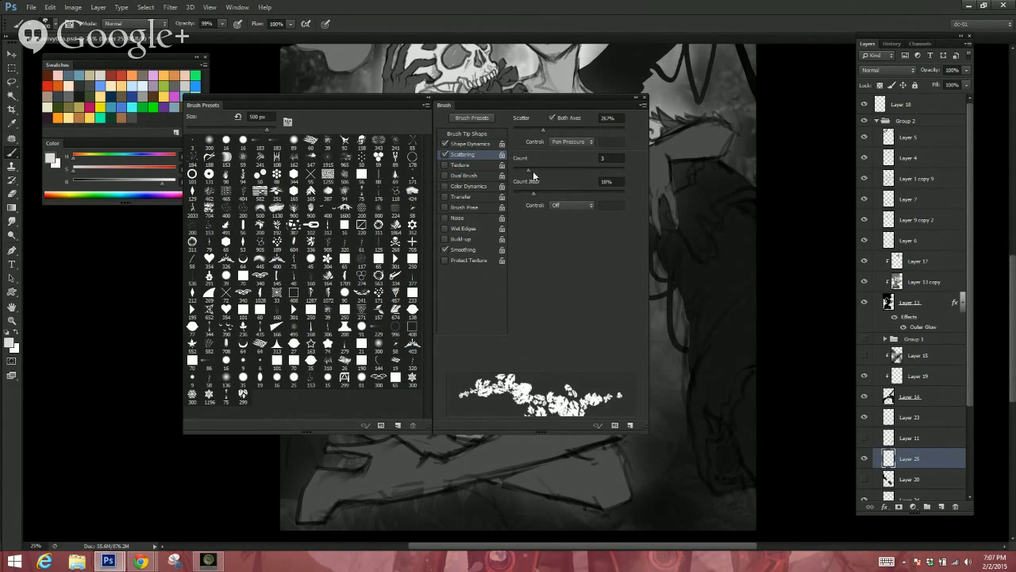
Step: Adjust the scattering count and count jitter and try out the control options for the count jitter
mouse_move(537, 170)
mouse_down()
mouse_move(514, 170)
mouse_move(635, 187)
mouse_move(591, 175)
mouse_move(528, 181)
mouse_up()
drag(532, 191, 538, 204)
click(572, 204)
click(580, 231)
click(575, 207)
click(570, 214)
Step: Enable Transfer for the leaf brush with 79% opacity jitter and 92% flow jitter
click(476, 198)
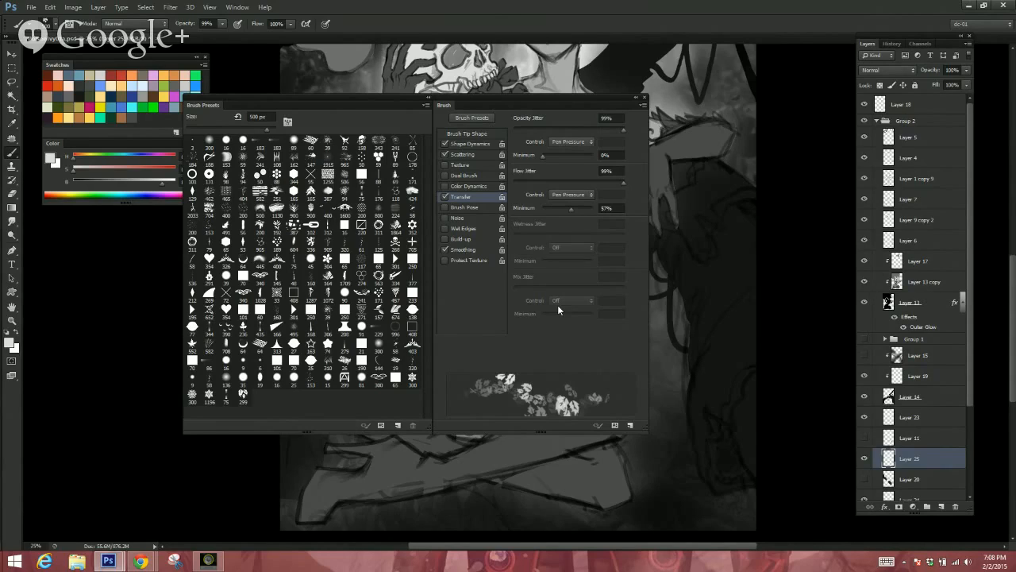
click(623, 131)
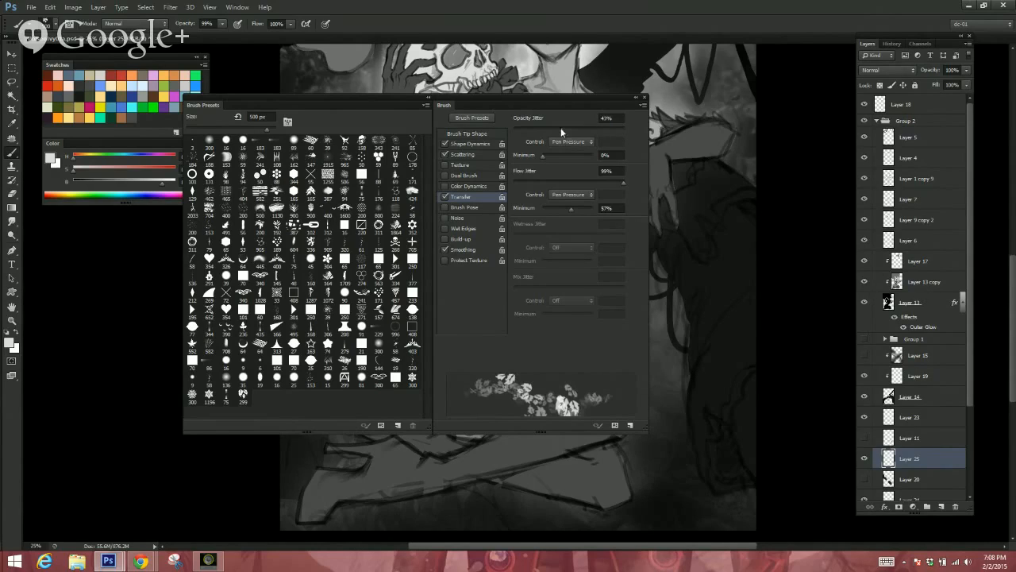
mouse_move(622, 132)
mouse_down()
mouse_move(502, 153)
mouse_move(576, 154)
mouse_move(489, 165)
mouse_move(624, 161)
mouse_move(535, 161)
mouse_move(617, 158)
mouse_move(541, 161)
mouse_move(585, 162)
mouse_up()
mouse_move(612, 184)
mouse_down()
mouse_move(556, 190)
mouse_move(633, 206)
mouse_up()
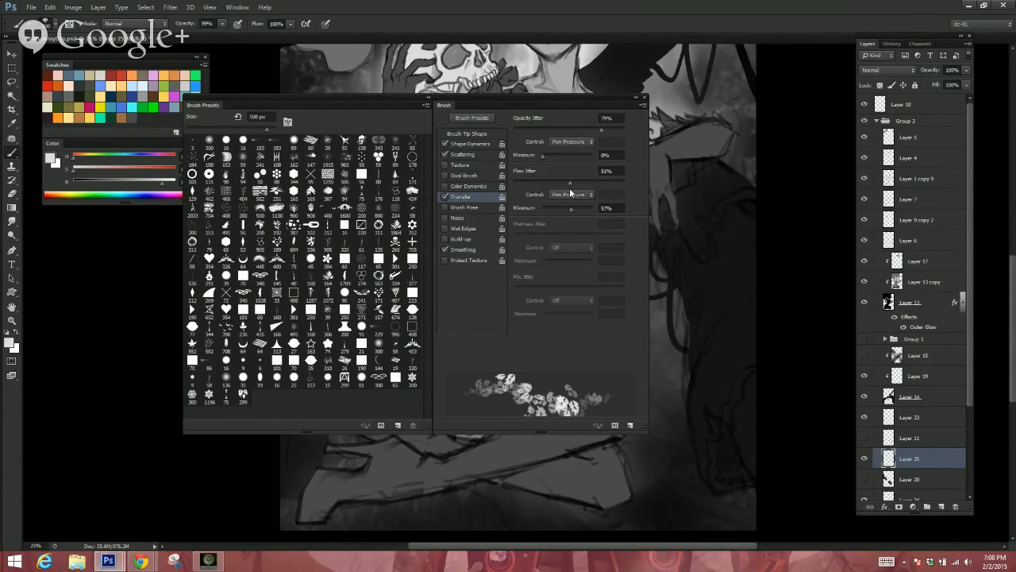
mouse_move(624, 192)
mouse_down()
mouse_move(527, 200)
mouse_move(647, 220)
mouse_move(519, 224)
mouse_move(617, 229)
mouse_up()
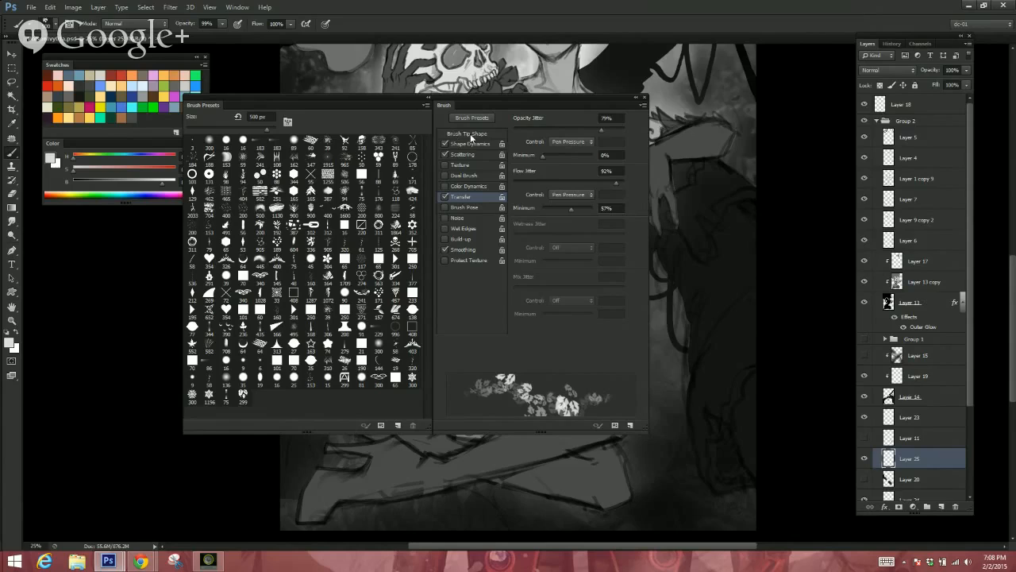
Step: Reduce the leaf brush's tip spacing to 31% and save it with its size as a new preset named "leafyyyyy 1"
click(470, 134)
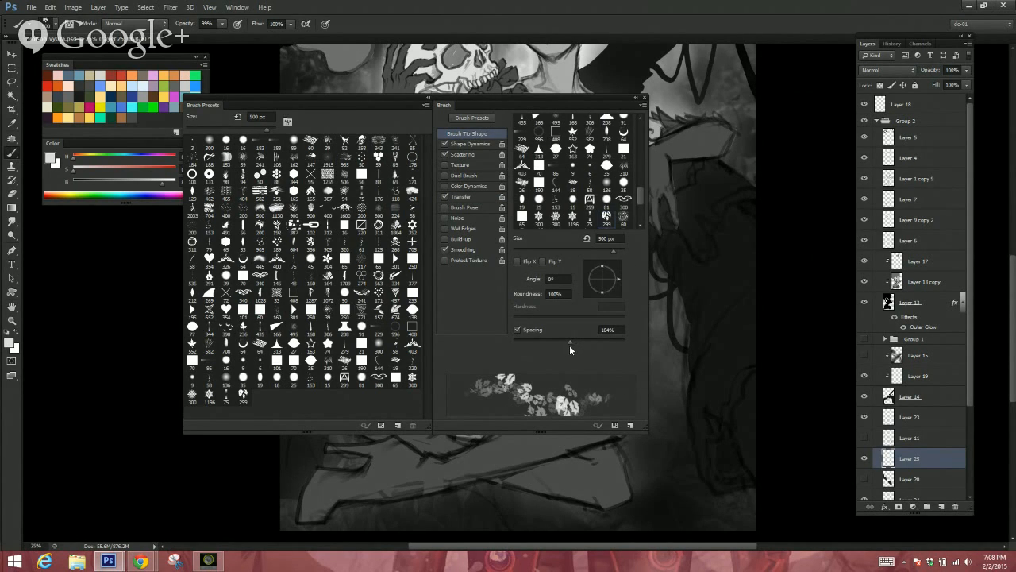
drag(569, 344, 528, 341)
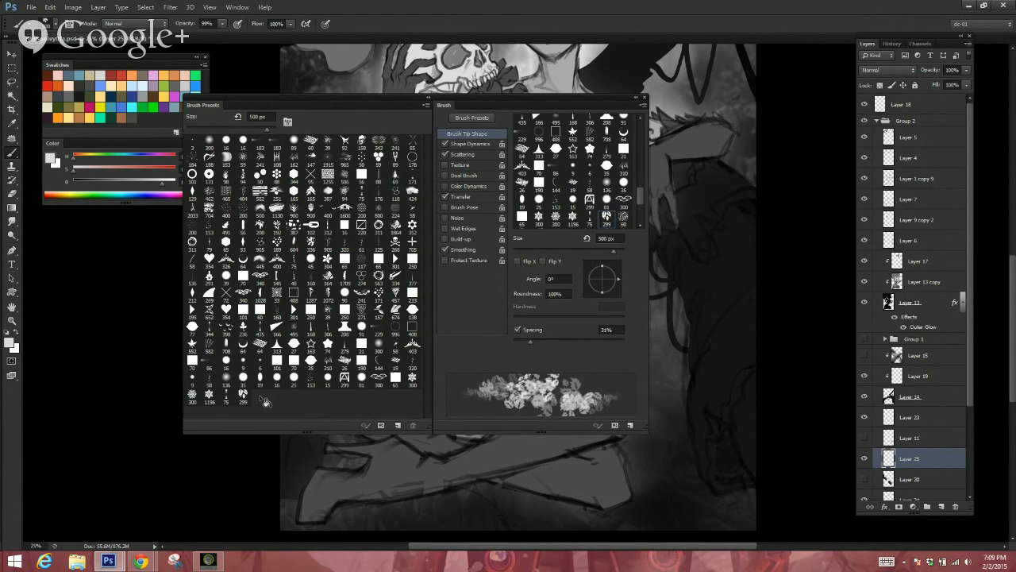
click(264, 402)
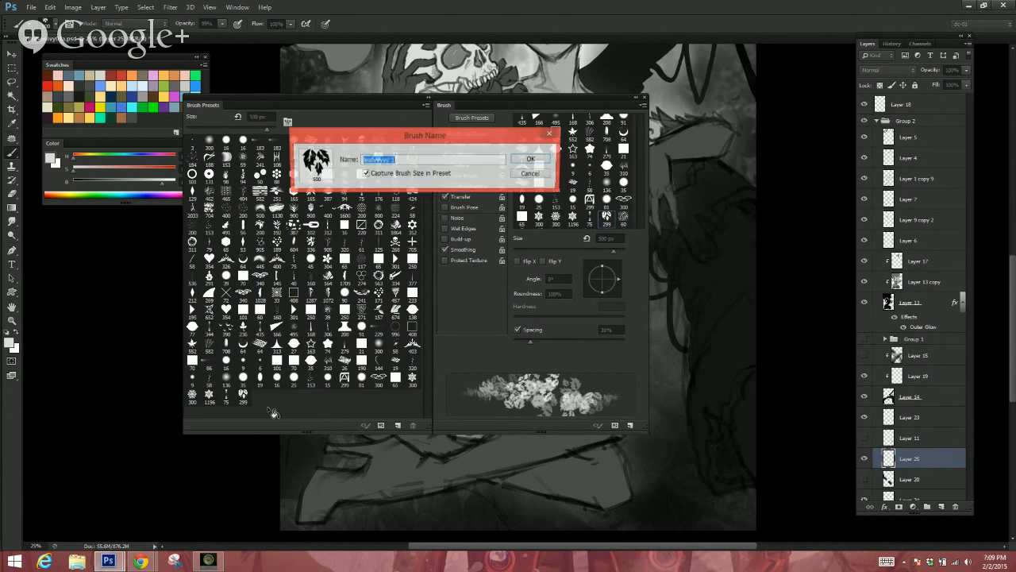
click(413, 160)
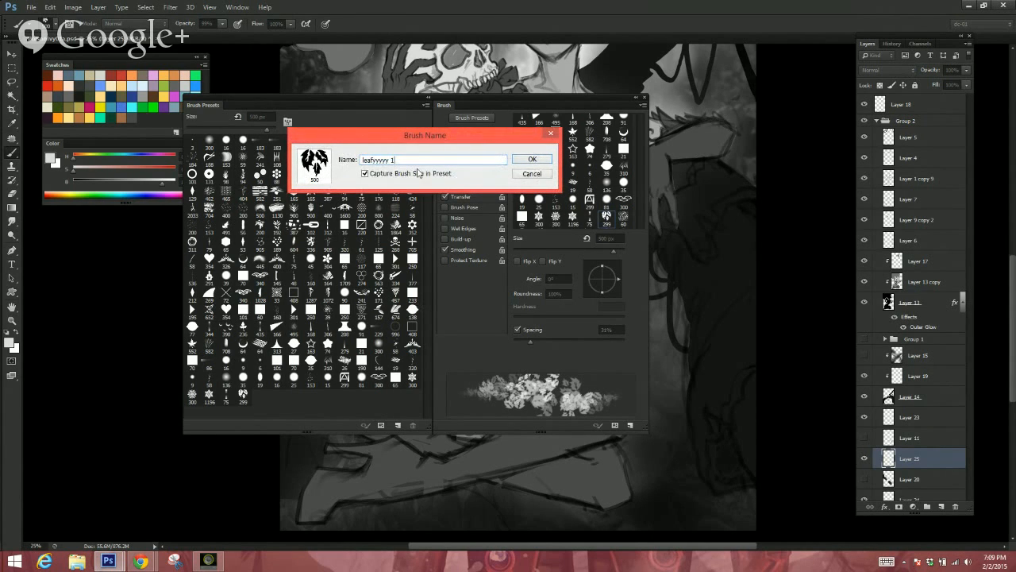
click(534, 159)
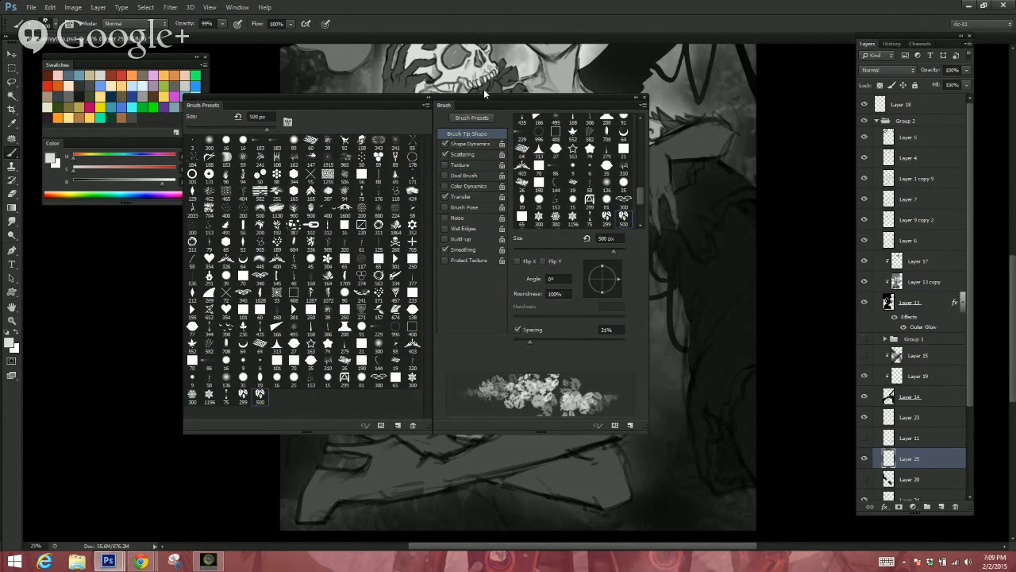
Step: Choose the original 299 px leaf preset and stamp three leaf clusters in the background above the bent knee
drag(484, 90, 404, 80)
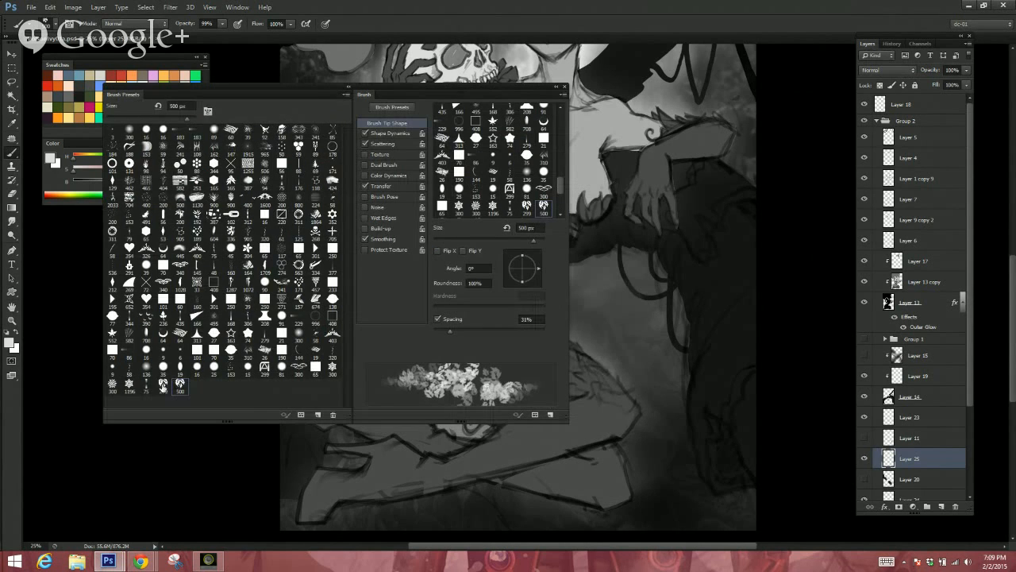
click(162, 387)
click(625, 316)
click(648, 351)
click(594, 283)
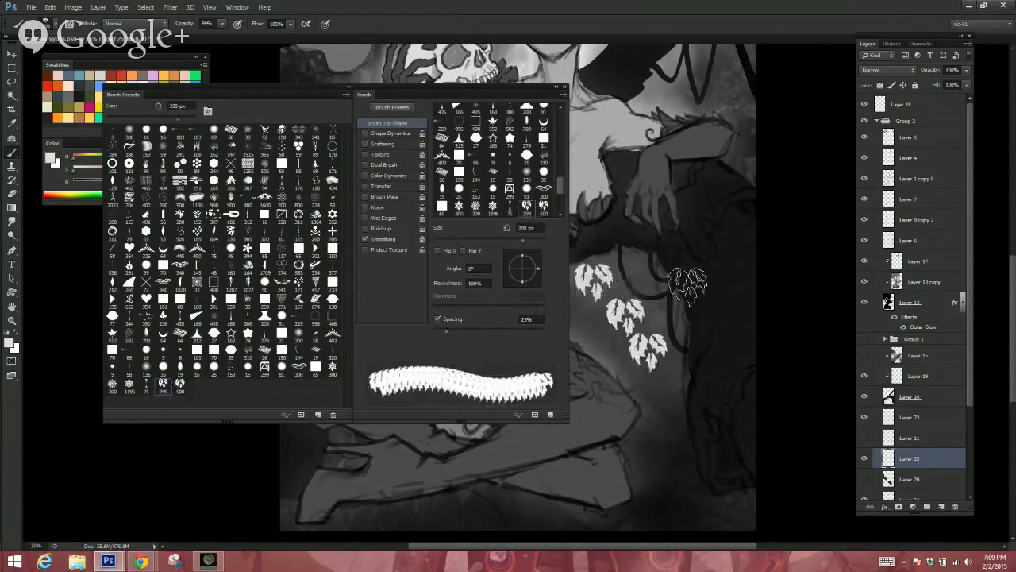
Step: Lasso the three stamped leaf clusters, delete them and clear the selection
key(l)
mouse_move(688, 283)
mouse_down()
mouse_move(605, 238)
mouse_move(656, 208)
mouse_up()
key(Delete)
key(ctrl+d)
key(b)
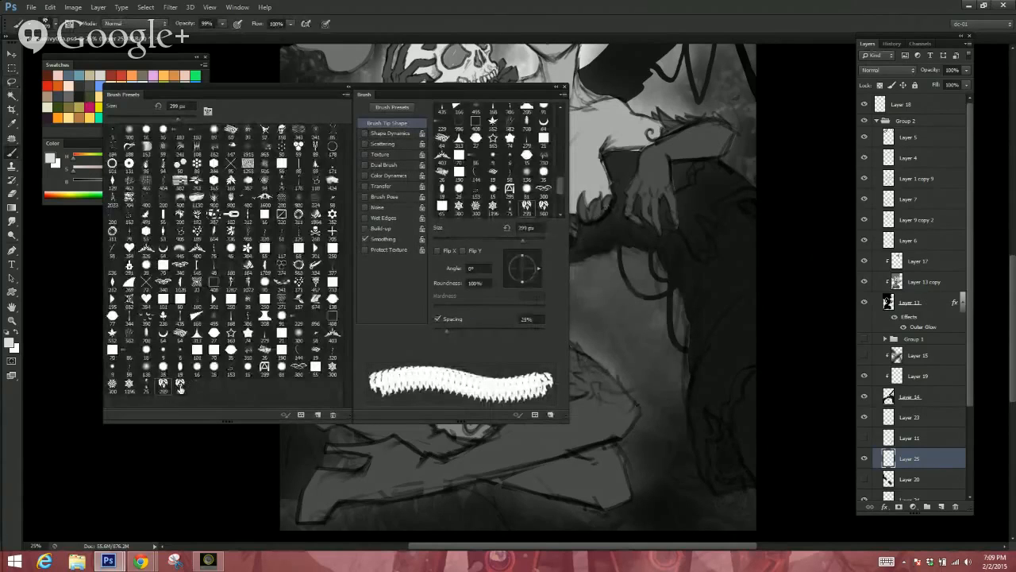
Step: Choose the new 500 px leaf preset, shrink the brush and paint scattered foliage in the gap between the figure's bent knee and the trunk
click(181, 388)
key(F5)
alt+right_click(613, 311)
drag(613, 311, 636, 357)
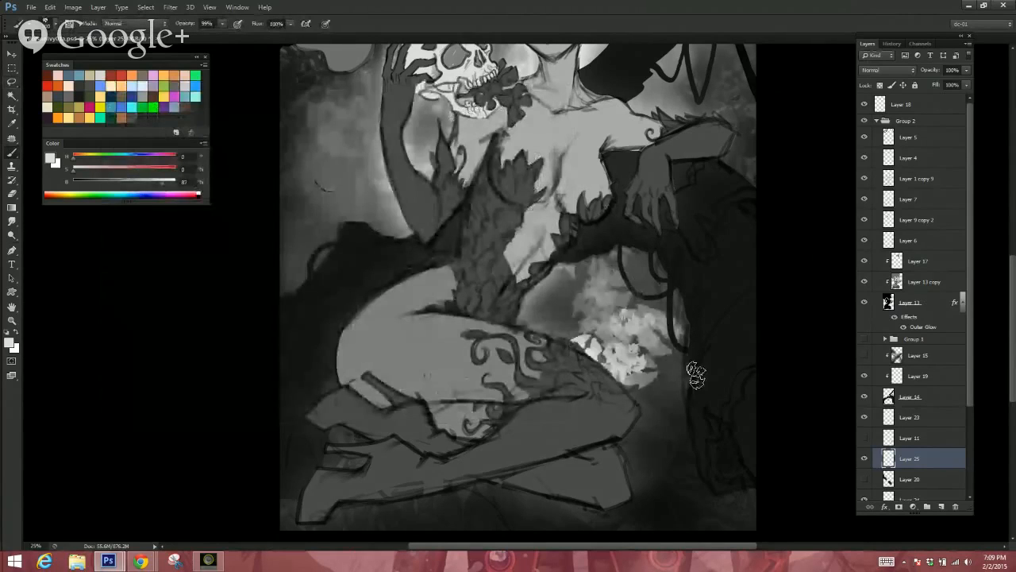
mouse_move(650, 290)
mouse_down()
mouse_move(701, 365)
mouse_move(707, 435)
mouse_up()
drag(606, 342, 555, 308)
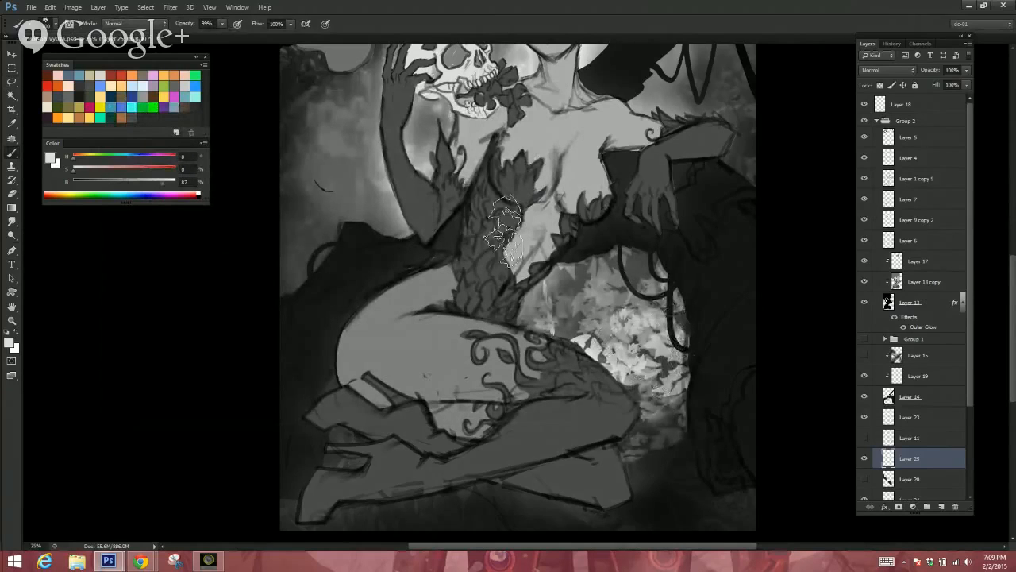
Step: Paint scattered light foliage in the background beside the arm holding the skull and above the outstretched hand's arm
drag(329, 217, 361, 254)
mouse_move(298, 258)
mouse_down()
mouse_move(360, 220)
mouse_move(308, 155)
mouse_move(409, 226)
mouse_up()
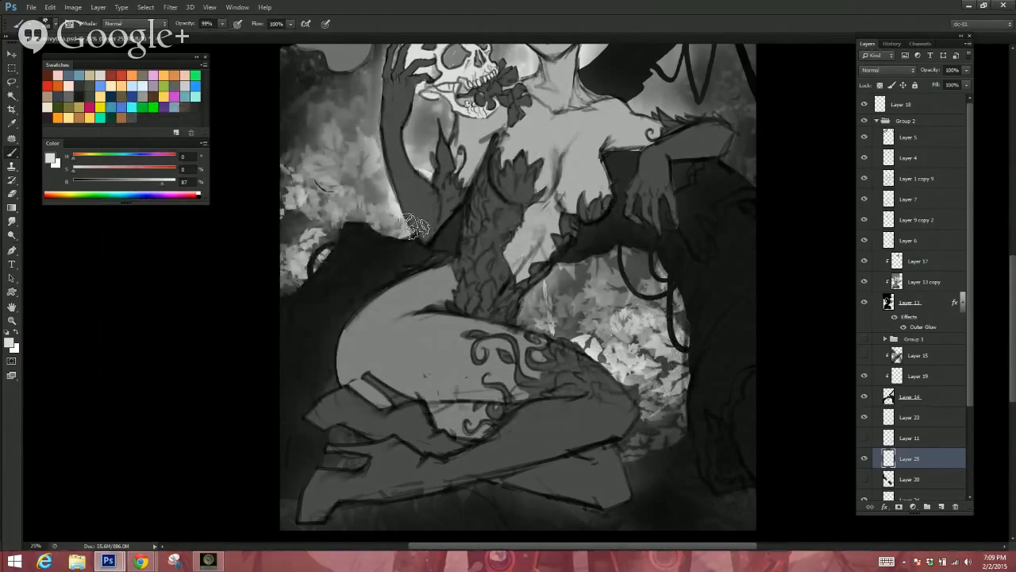
drag(725, 116, 738, 163)
key(ctrl+minus)
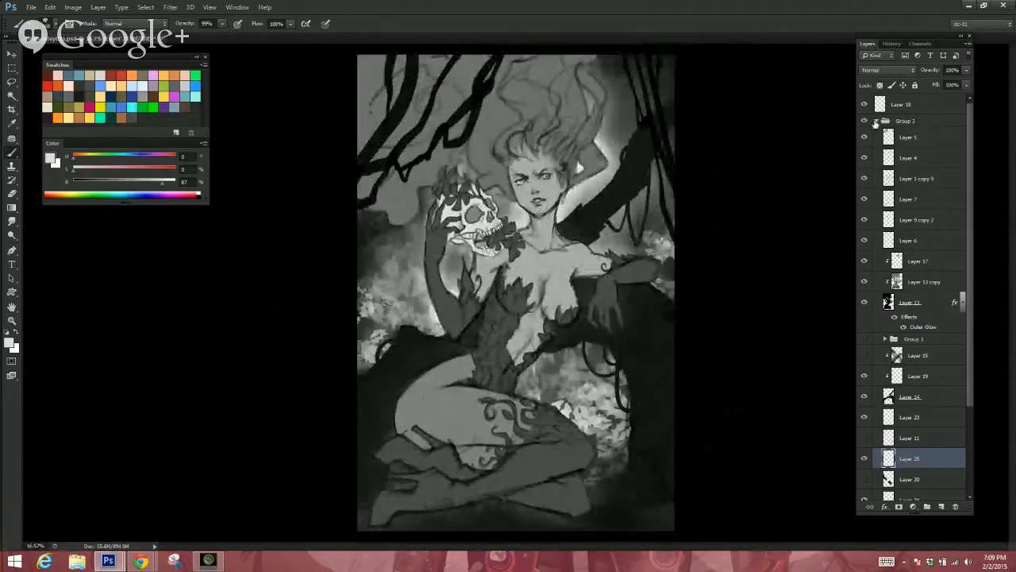
Step: Collapse Group 2 and, on the top layer, paint light scattered leaves around the feet and in the foreground beside the trunk's base
click(875, 122)
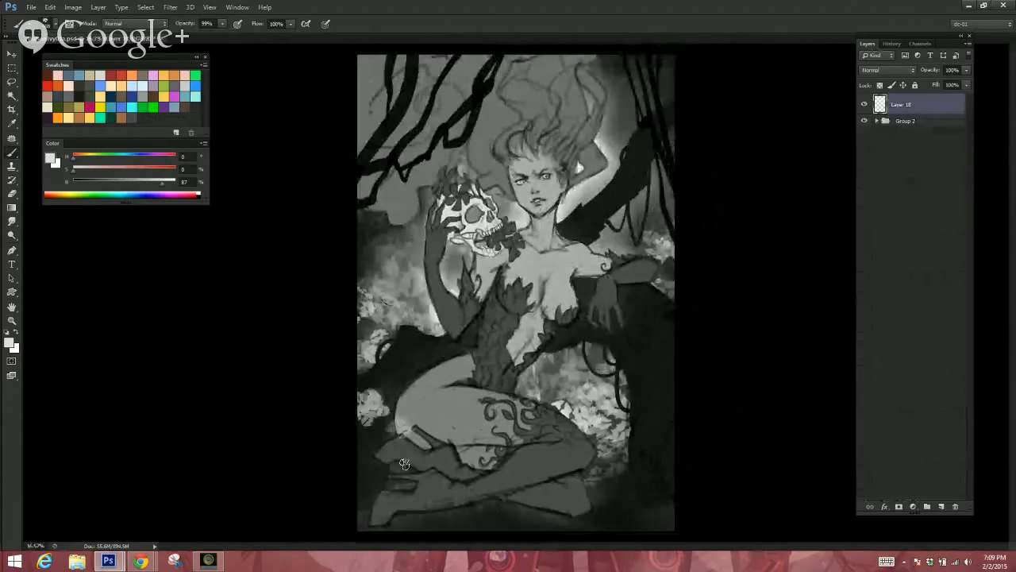
mouse_move(404, 464)
mouse_down()
mouse_move(381, 492)
mouse_move(444, 485)
mouse_up()
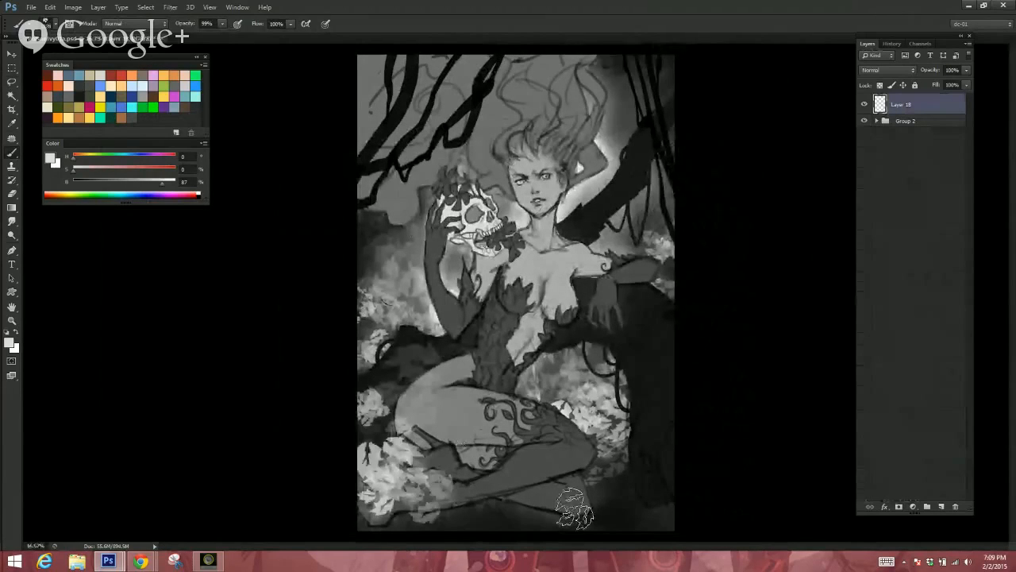
mouse_move(639, 493)
mouse_down()
mouse_move(680, 426)
mouse_move(631, 512)
mouse_up()
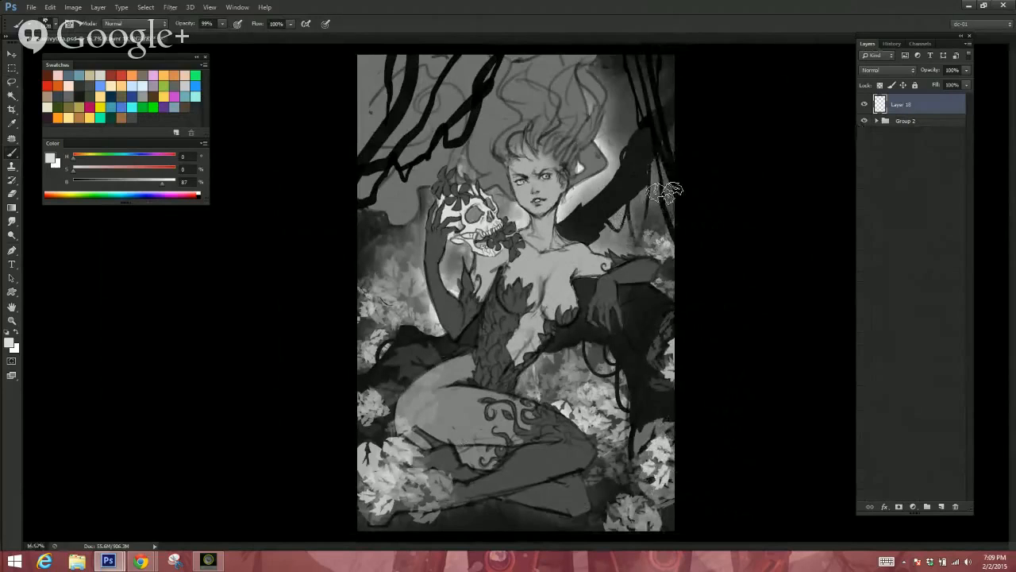
drag(612, 498, 659, 444)
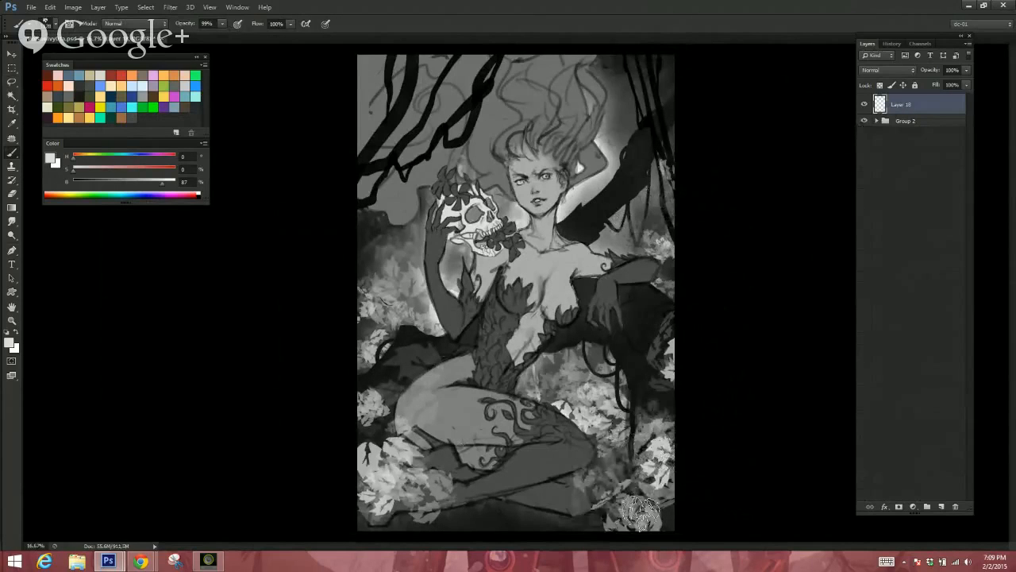
drag(644, 510, 554, 505)
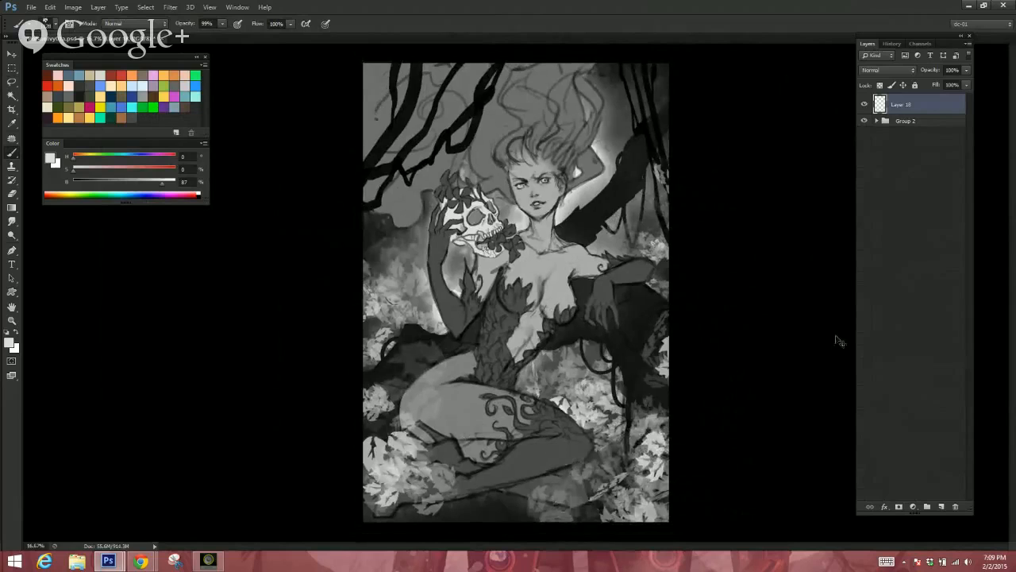
Step: Lasso the faint foliage over the dark branch behind the figure's hip, delete it and clear the selection
key(ctrl+minus)
key(ctrl+plus)
key(ctrl+plus)
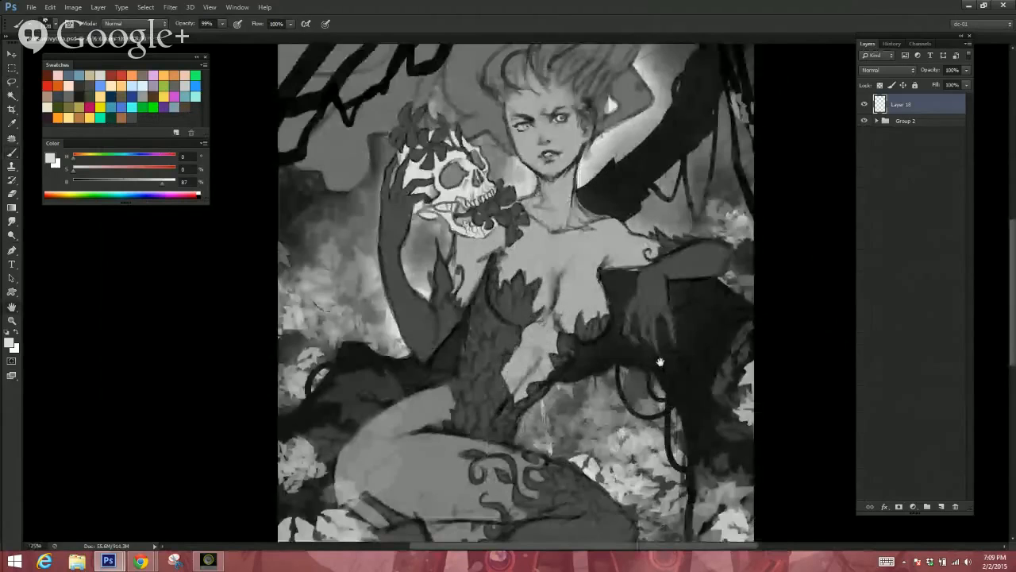
drag(660, 362, 684, 235)
key(l)
drag(464, 224, 445, 213)
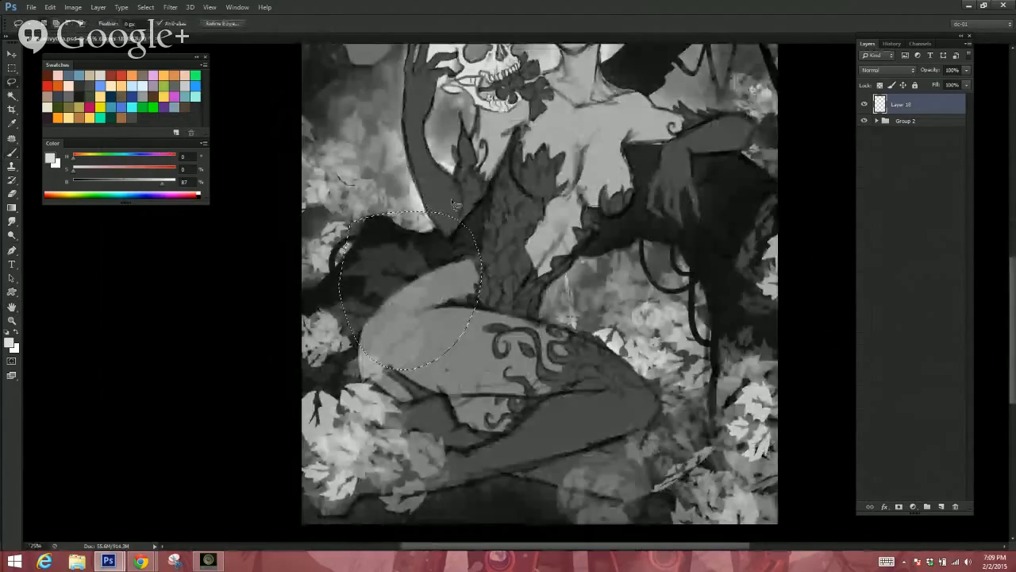
key(Delete)
key(ctrl+d)
Step: Try painting larger light leaves over the figure's thigh and the foreground foliage beside the hip
key(b)
drag(413, 405, 381, 325)
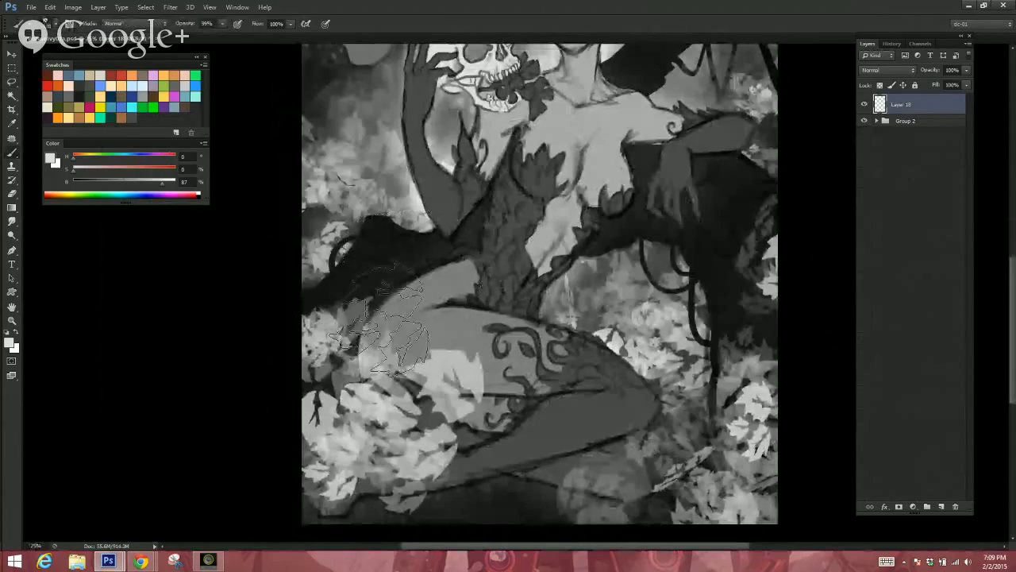
key(ctrl+minus)
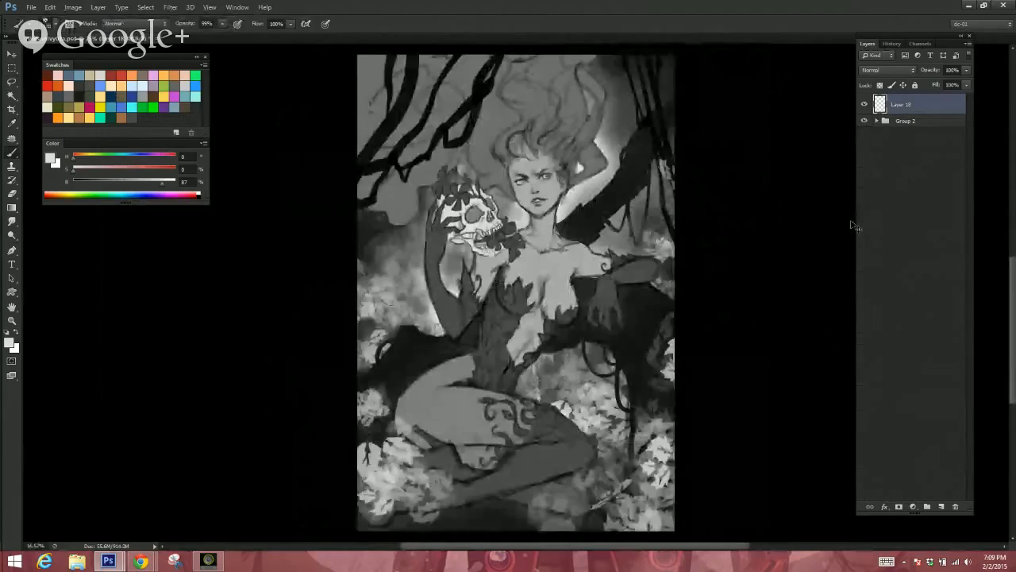
key(ctrl+minus)
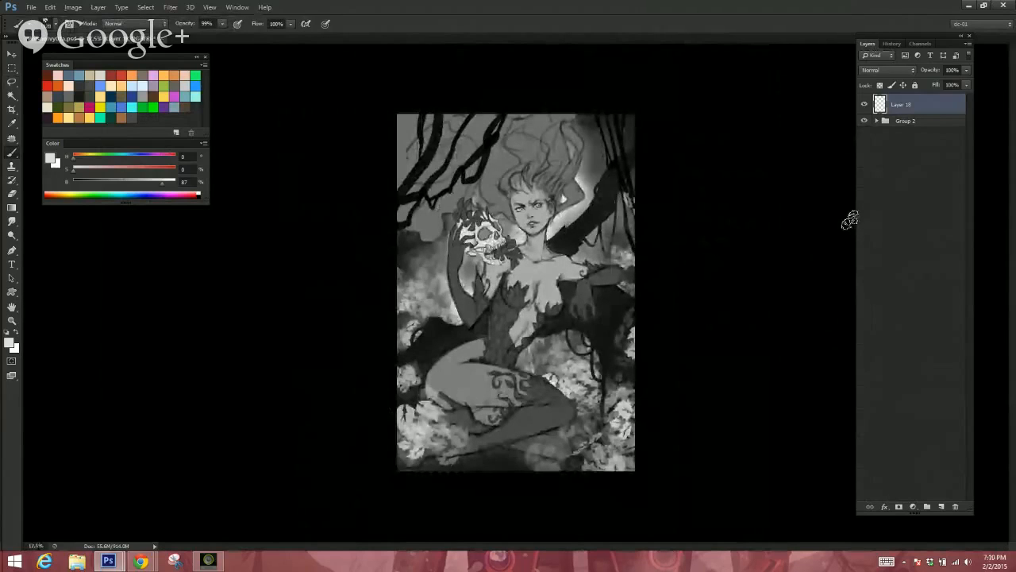
key(ctrl+plus)
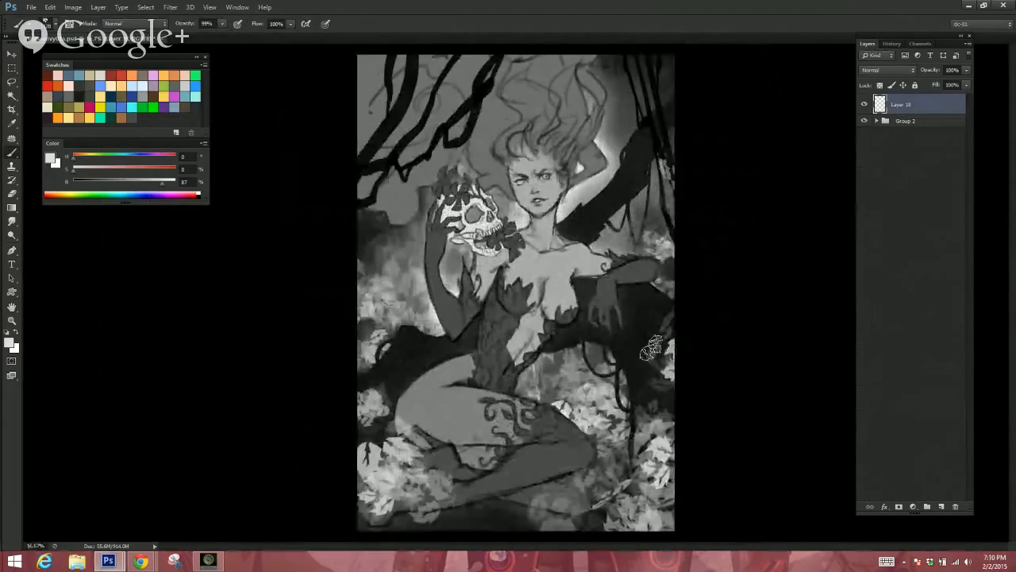
Step: Replace the bright leaf clusters over the figure's feet with fainter scattered foliage
mouse_move(403, 452)
mouse_down()
mouse_move(448, 464)
mouse_move(406, 495)
mouse_move(418, 452)
mouse_move(441, 435)
mouse_move(333, 489)
mouse_up()
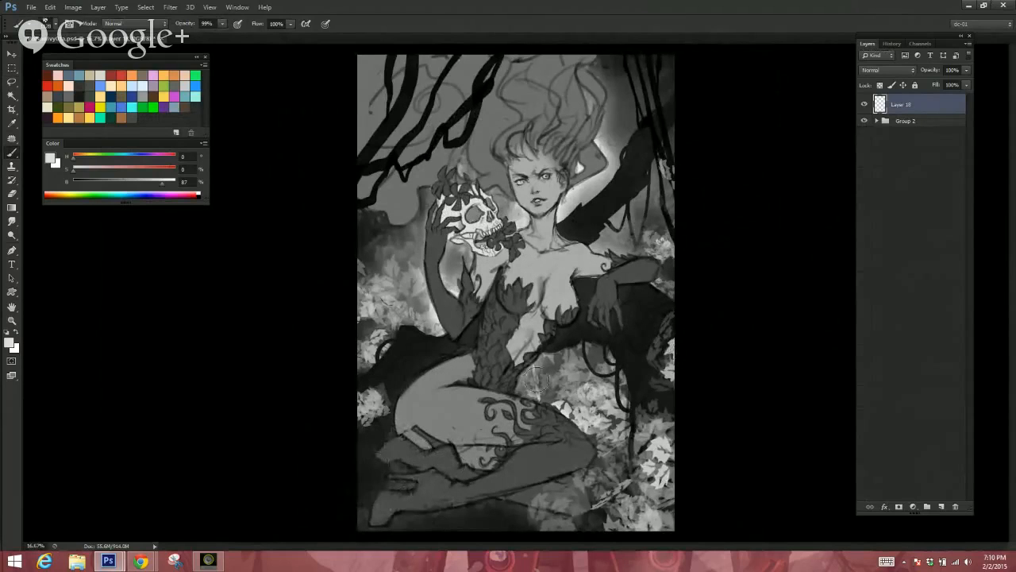
key(ctrl+z)
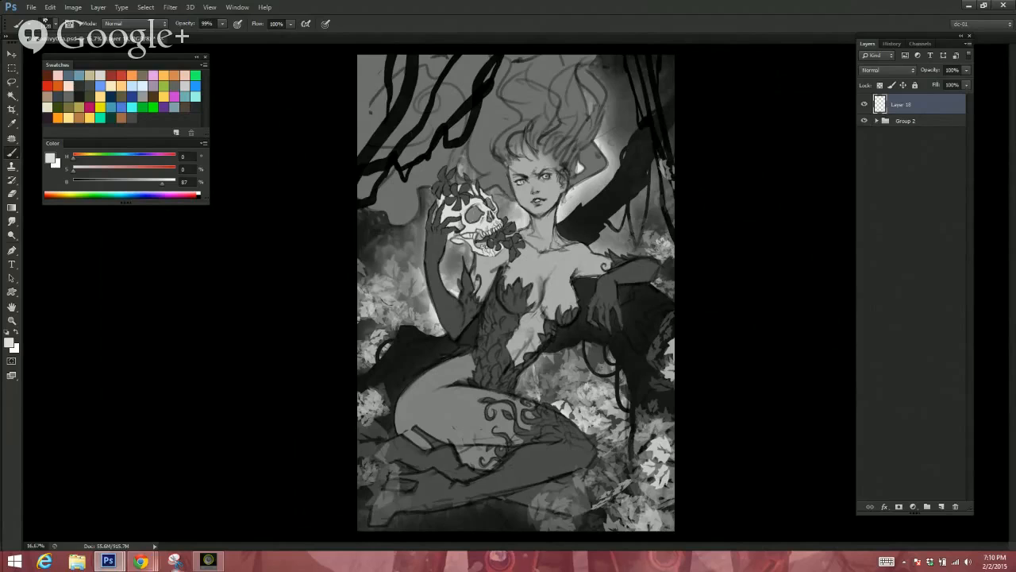
Step: Bring up the open Chrome windows to switch to the Google+ Hangouts window
mouse_move(139, 561)
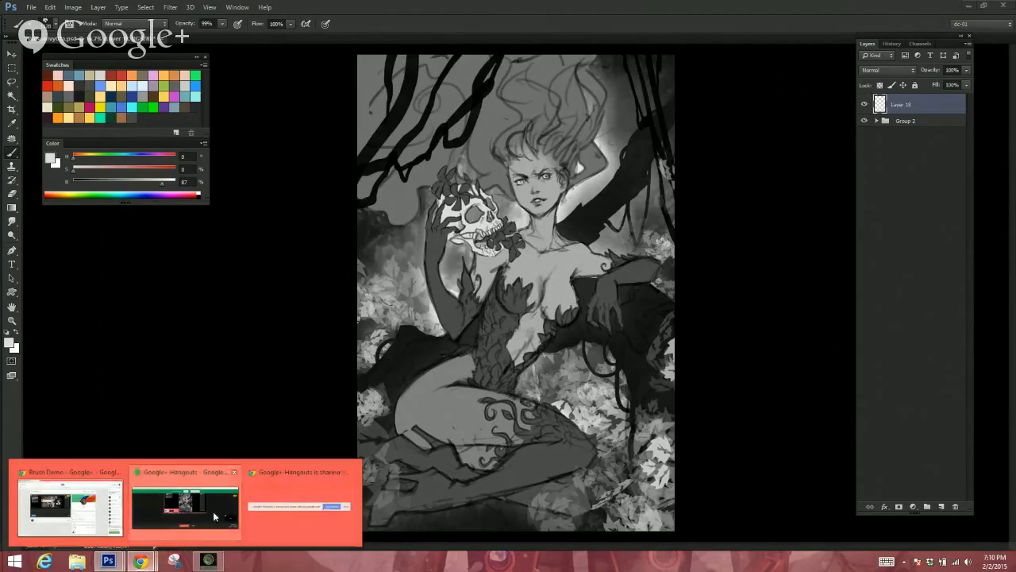